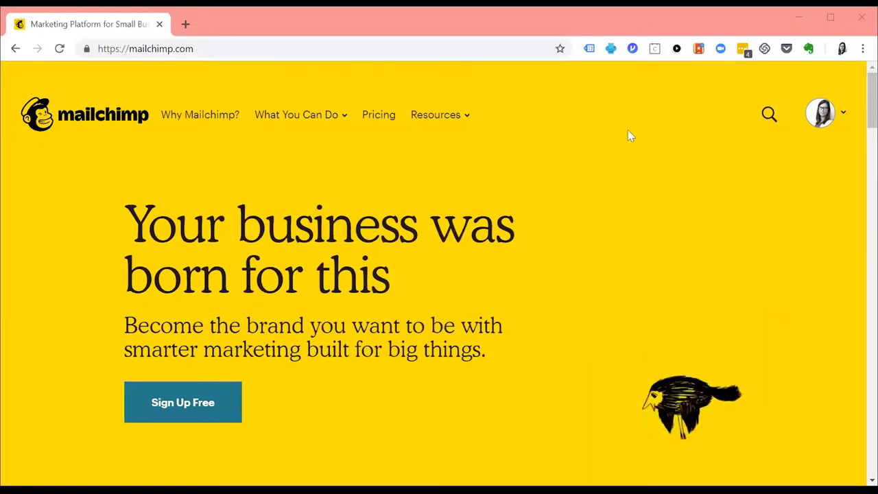
Step: Go from the public homepage to the account Dashboard through the avatar menu
{"action": "mouse_move", "coordinate": [840, 113]}
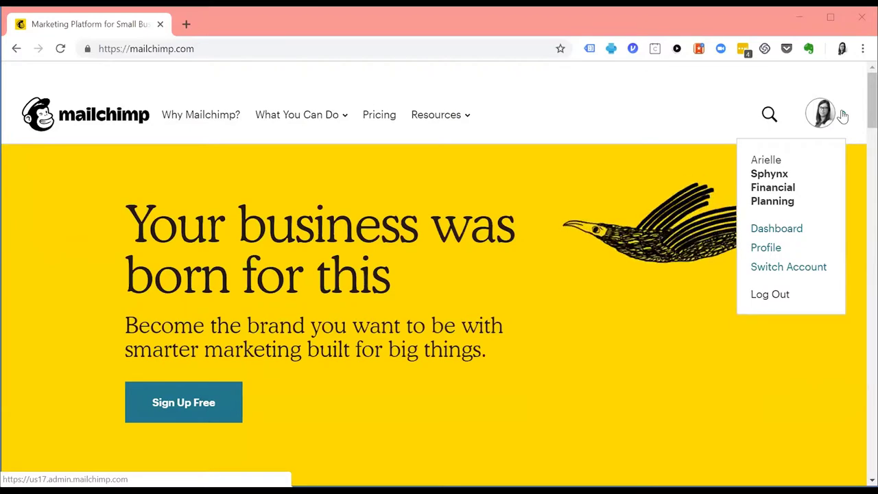
{"action": "left_click", "coordinate": [787, 235]}
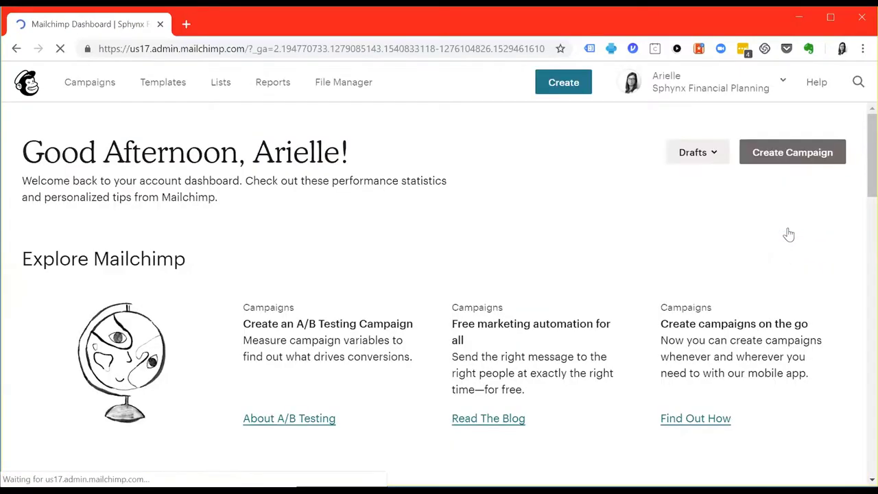
Step: Upload the skeleton PNG image to the Templates Content Manager
{"action": "left_click", "coordinate": [163, 83]}
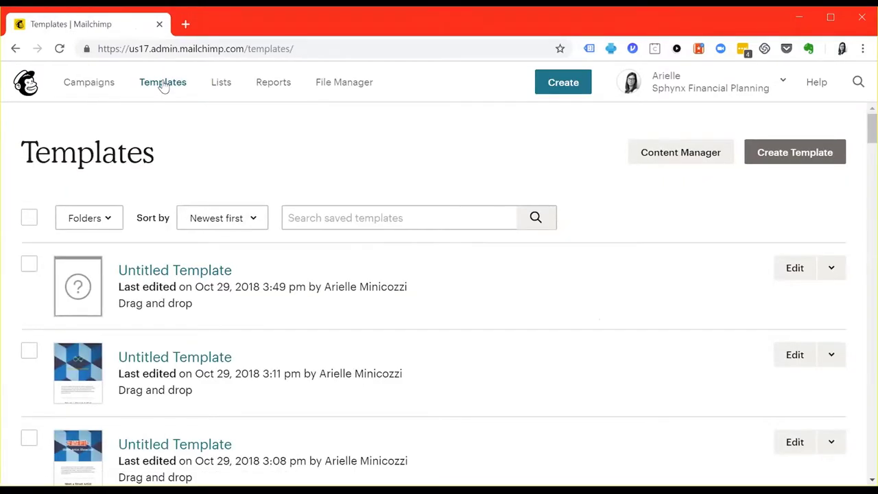
{"action": "left_click", "coordinate": [652, 162]}
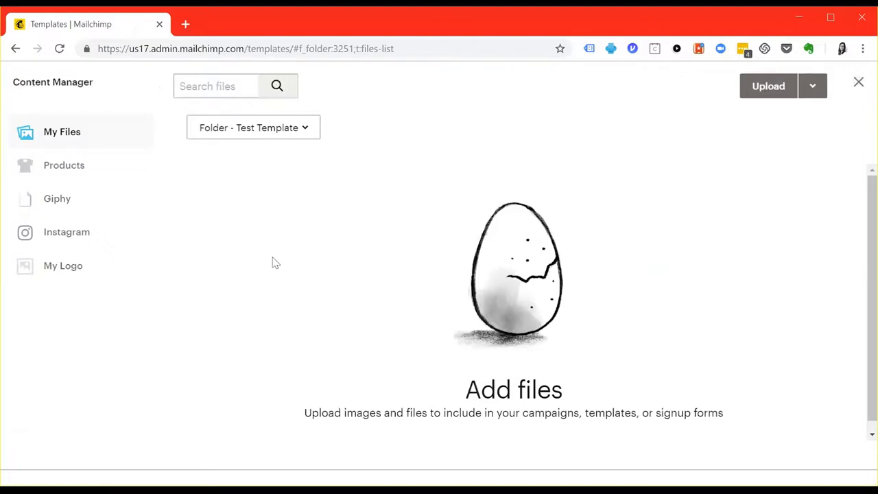
{"action": "scroll", "coordinate": [215, 202], "scroll_direction": "up", "scroll_amount": 4}
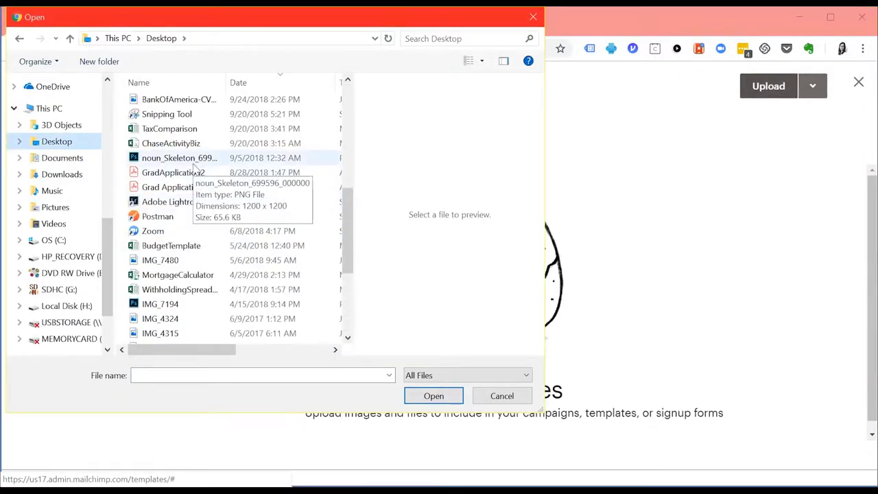
{"action": "left_click", "coordinate": [195, 163]}
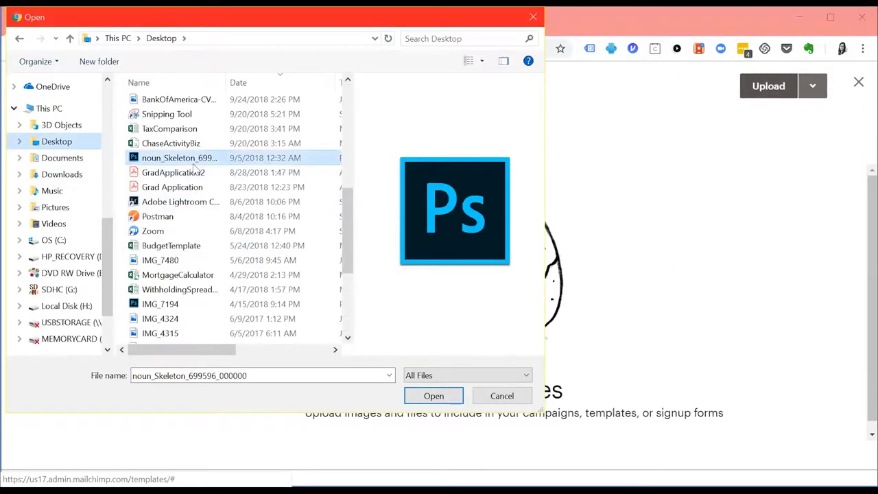
{"action": "left_click", "coordinate": [432, 395]}
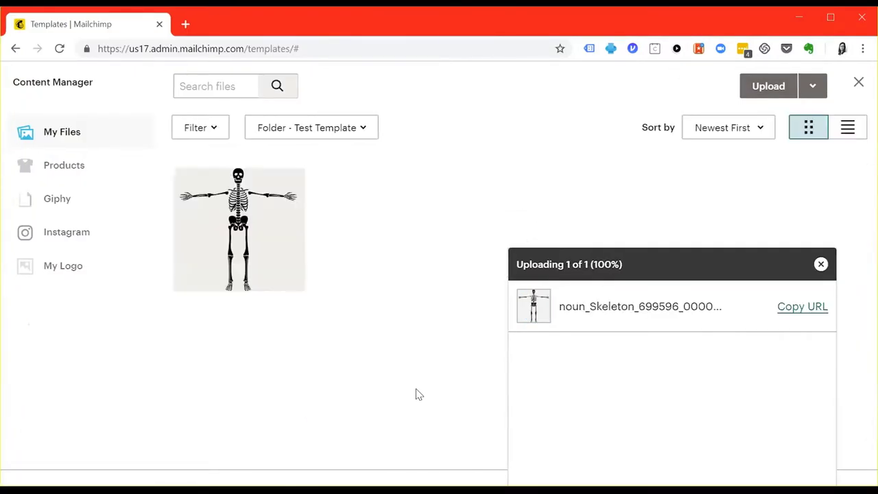
{"action": "left_click", "coordinate": [821, 266]}
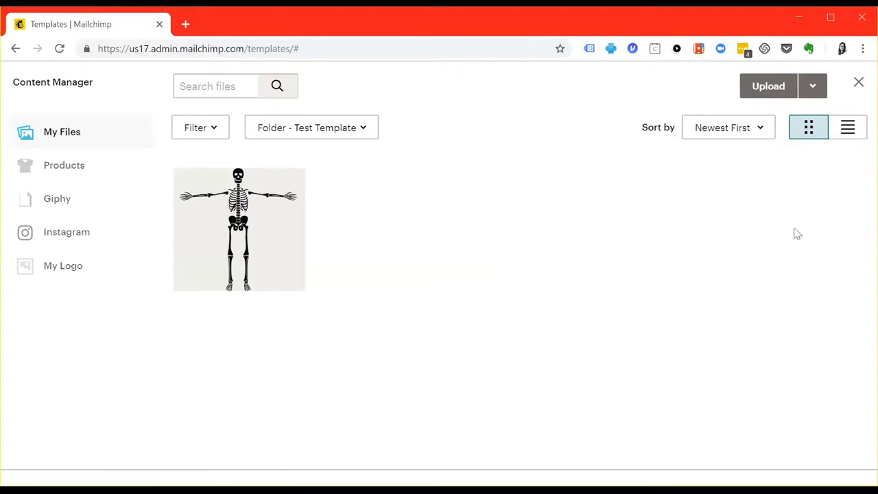
Step: Set the skeleton image as My Logo, replacing the old default logo
{"action": "left_click", "coordinate": [247, 233]}
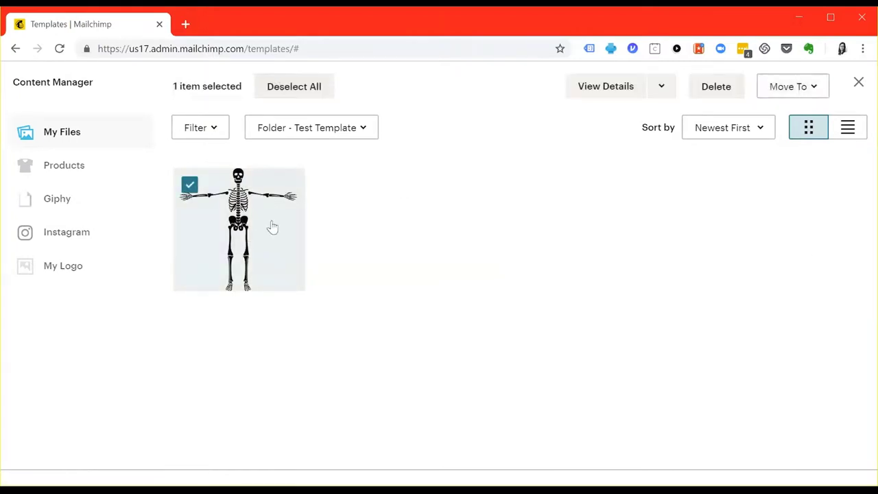
{"action": "left_click", "coordinate": [661, 98]}
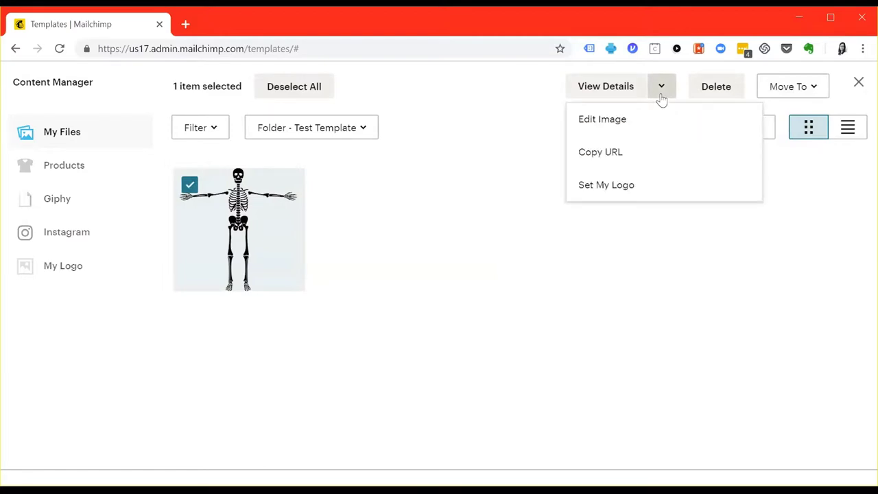
{"action": "left_click", "coordinate": [594, 185]}
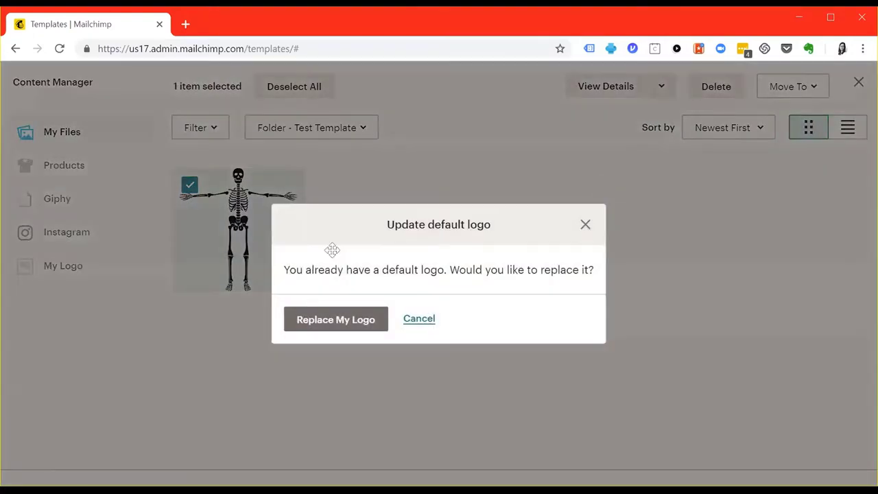
{"action": "left_click", "coordinate": [321, 319]}
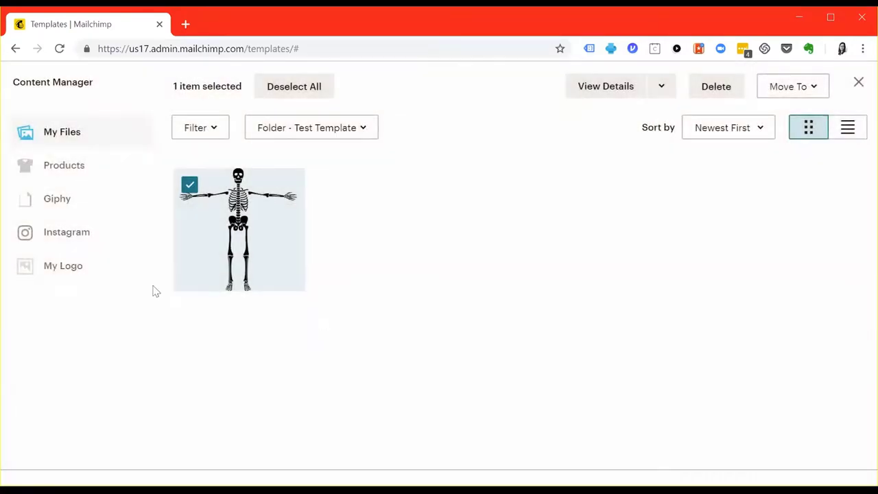
{"action": "left_click", "coordinate": [68, 271]}
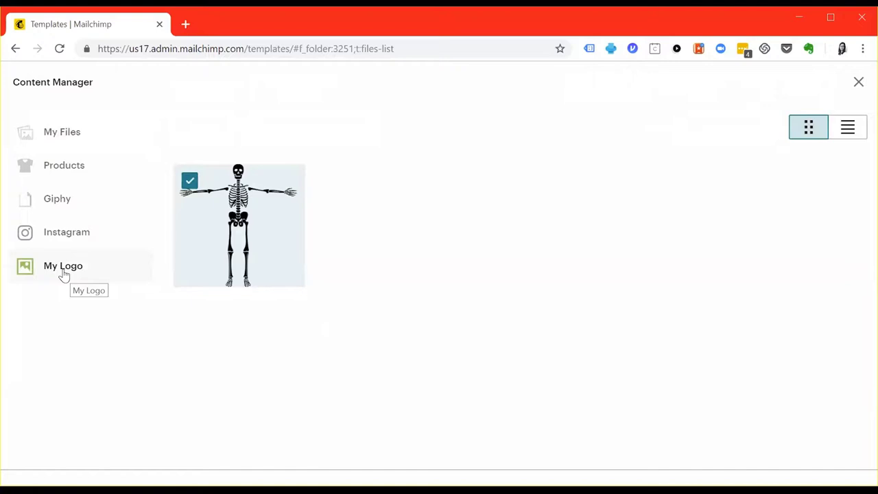
Step: Close the Content Manager and browse featured themes for a new template
{"action": "left_click", "coordinate": [858, 83]}
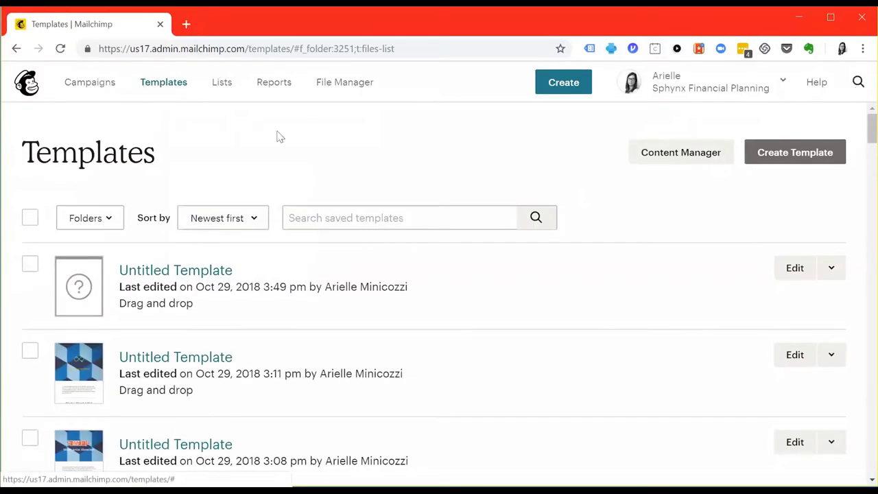
{"action": "left_click", "coordinate": [797, 151]}
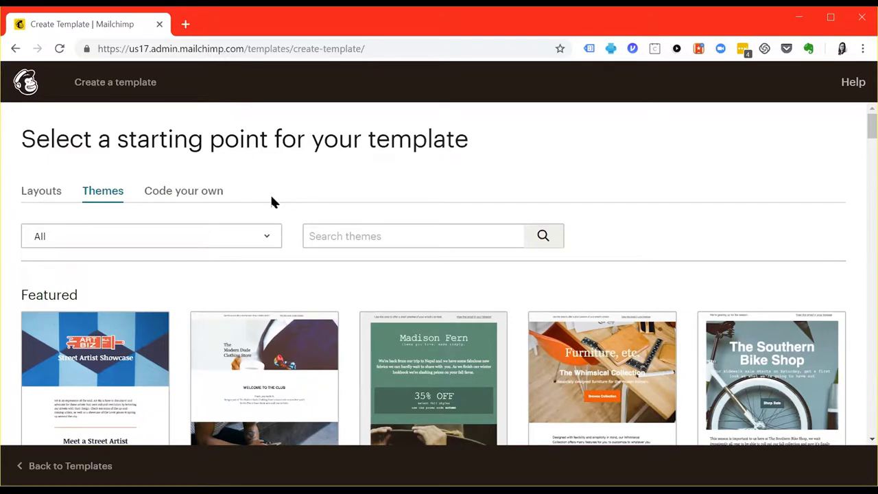
{"action": "scroll", "coordinate": [272, 200], "scroll_direction": "down", "scroll_amount": 1}
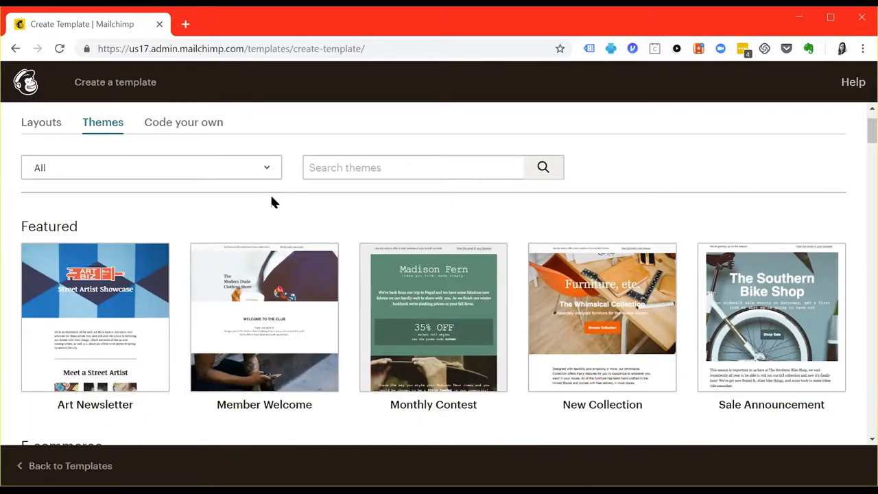
Step: Start a new template from the Art Newsletter theme and preview it
{"action": "left_click", "coordinate": [81, 271]}
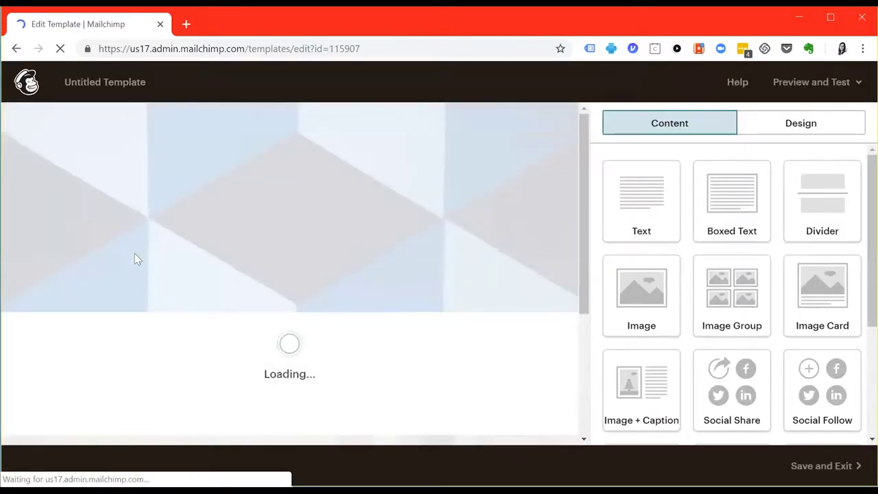
{"action": "scroll", "coordinate": [364, 205], "scroll_direction": "down", "scroll_amount": 5}
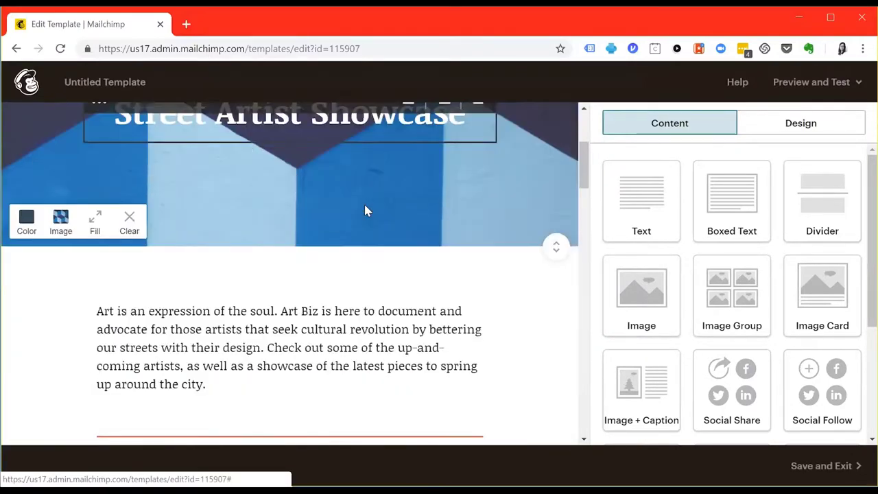
{"action": "scroll", "coordinate": [366, 211], "scroll_direction": "down", "scroll_amount": 10}
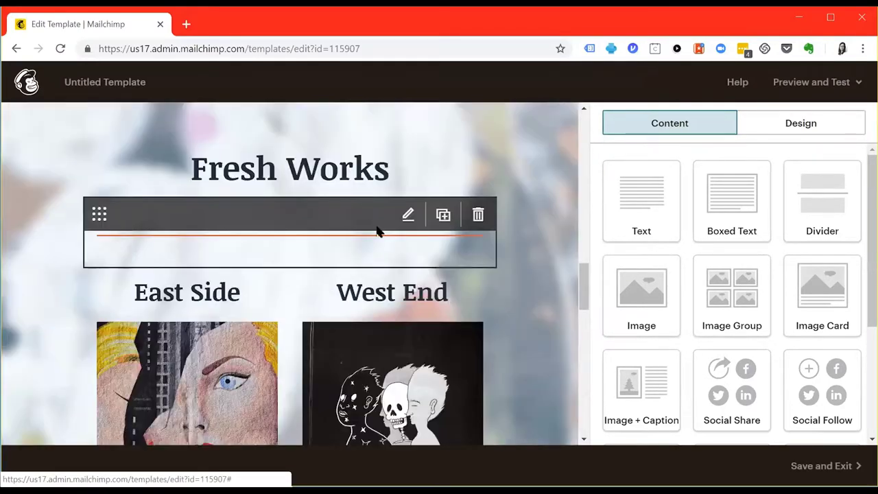
{"action": "scroll", "coordinate": [382, 233], "scroll_direction": "down", "scroll_amount": 10}
{"action": "scroll", "coordinate": [384, 235], "scroll_direction": "up", "scroll_amount": 10}
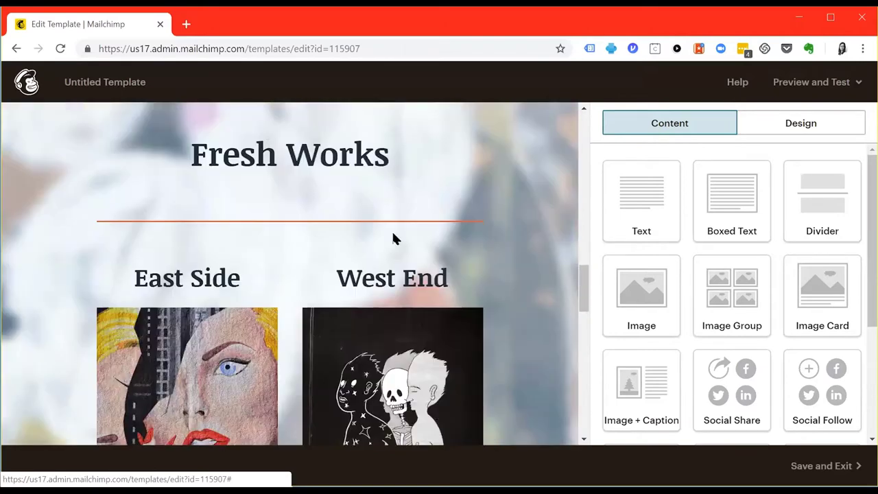
{"action": "scroll", "coordinate": [393, 236], "scroll_direction": "up", "scroll_amount": 15}
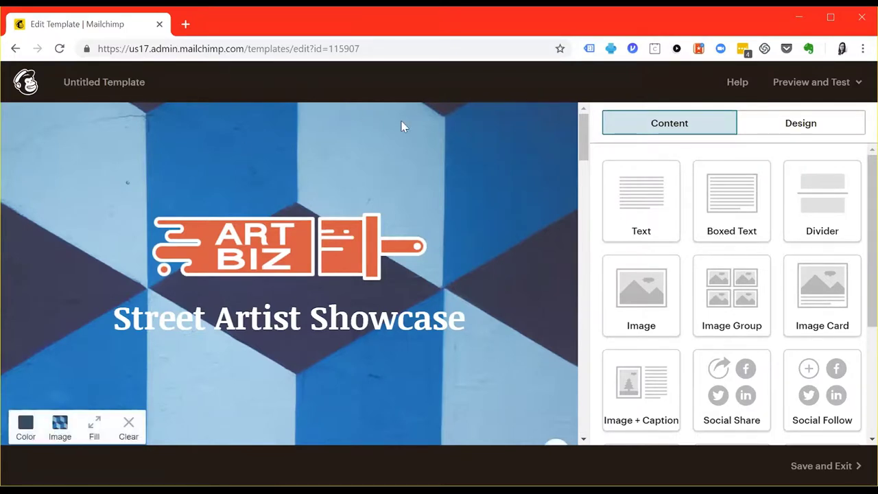
Step: Set the header background image size to Contain, then to Auto
{"action": "left_click", "coordinate": [771, 130]}
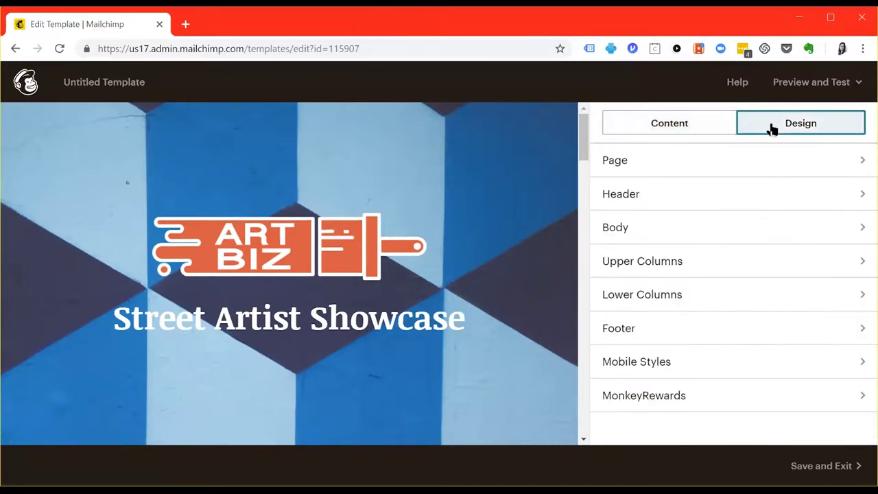
{"action": "left_click", "coordinate": [669, 207]}
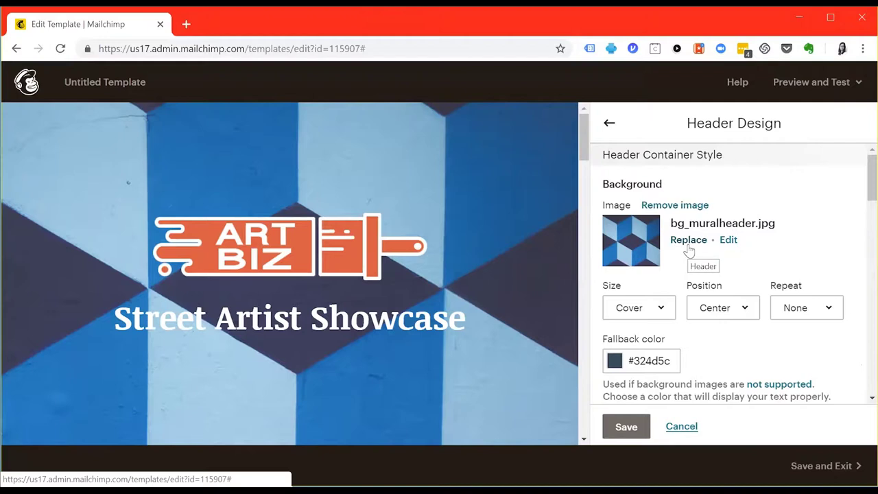
{"action": "left_click", "coordinate": [652, 312]}
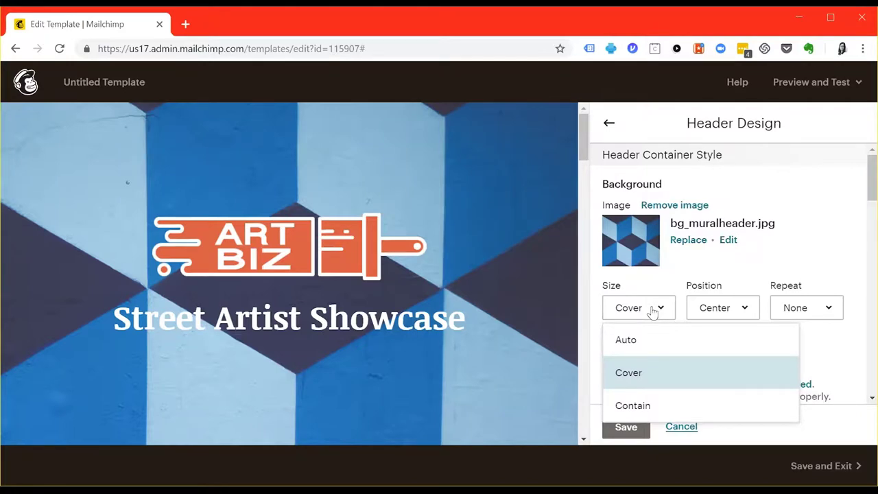
{"action": "left_click", "coordinate": [630, 407]}
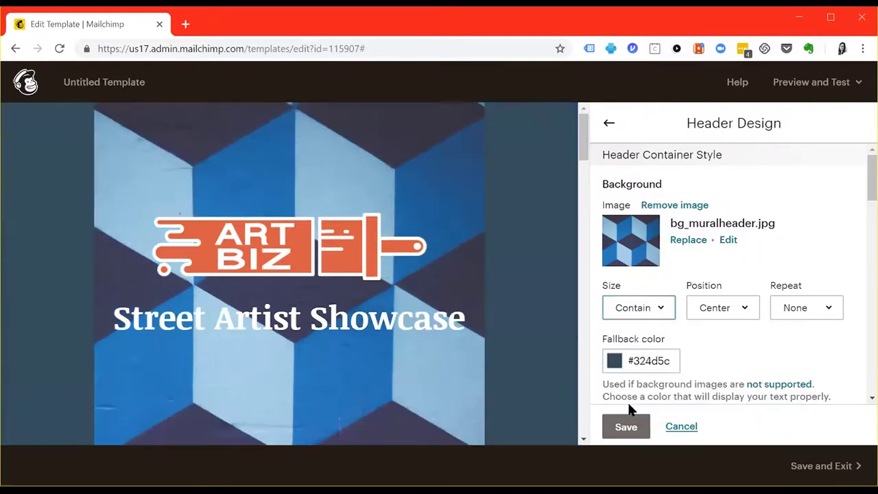
{"action": "left_click", "coordinate": [638, 309]}
{"action": "left_click", "coordinate": [641, 337]}
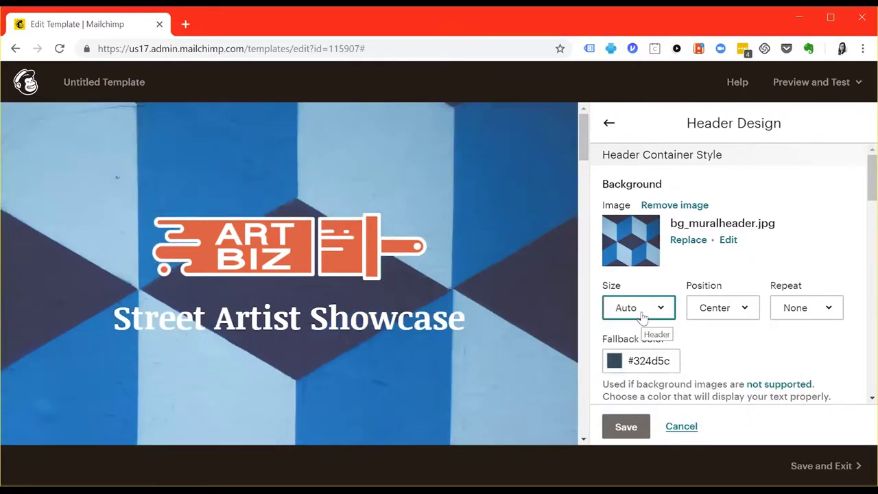
Step: Remove the header background image and fill the header with solid yellow #f4e108
{"action": "left_click", "coordinate": [682, 206]}
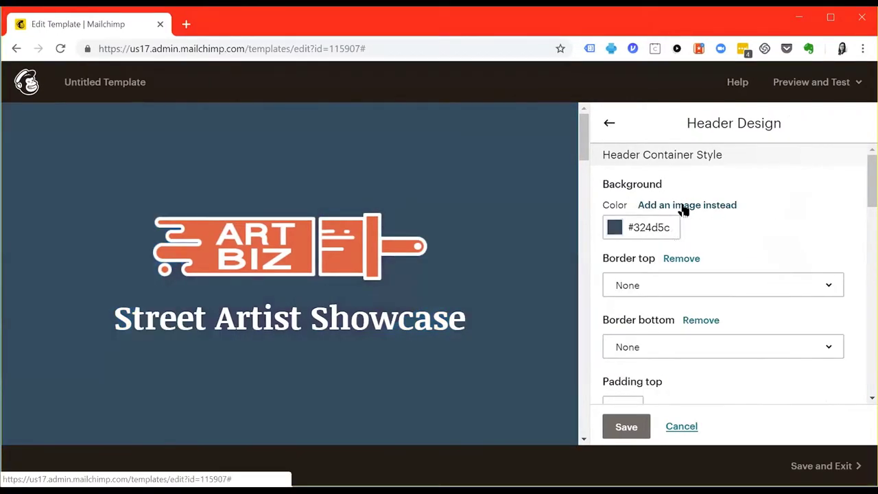
{"action": "left_click", "coordinate": [614, 229]}
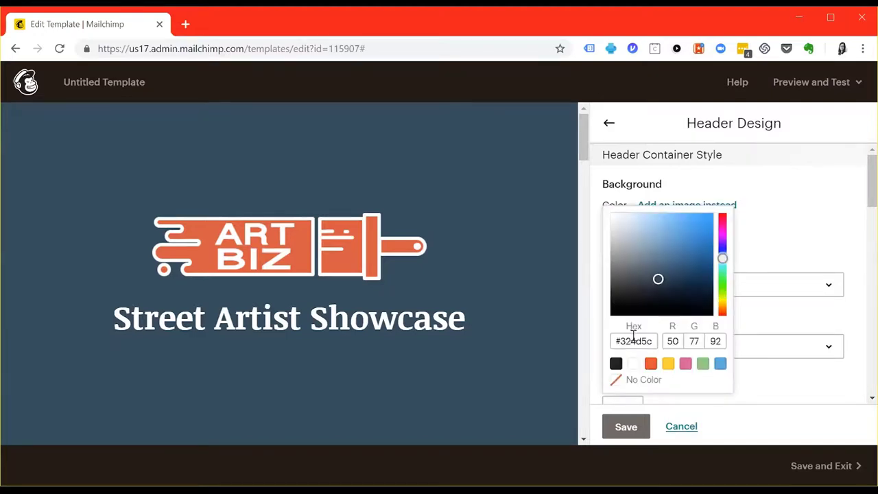
{"action": "left_click", "coordinate": [635, 346]}
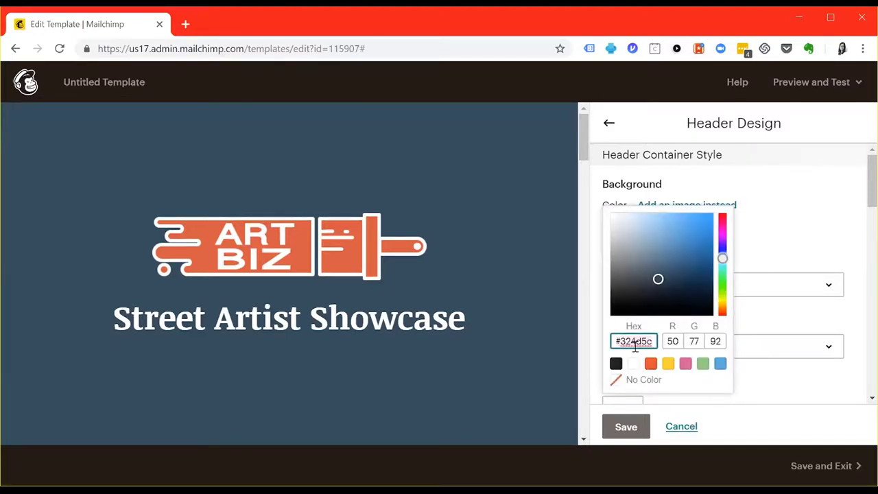
{"action": "key", "text": "ctrl+a"}
{"action": "key", "text": "BackSpace"}
{"action": "type", "text": "#f4e108"}
{"action": "key", "text": "Return"}
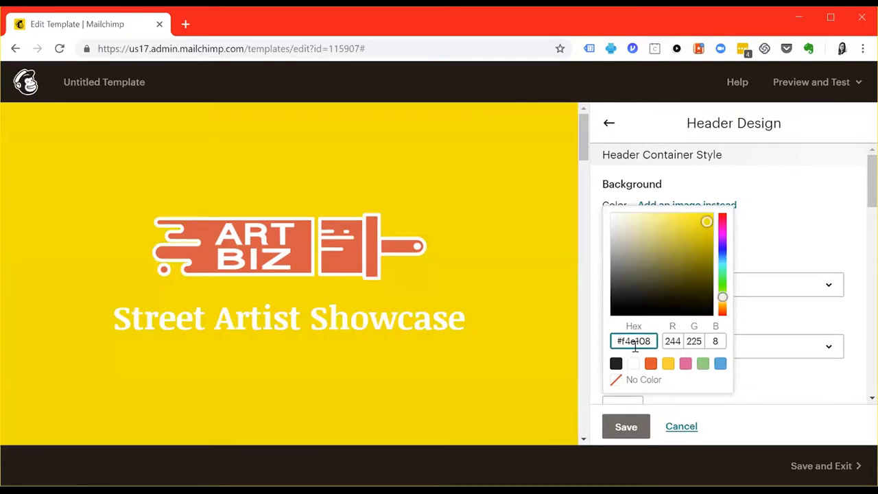
{"action": "left_click", "coordinate": [795, 195]}
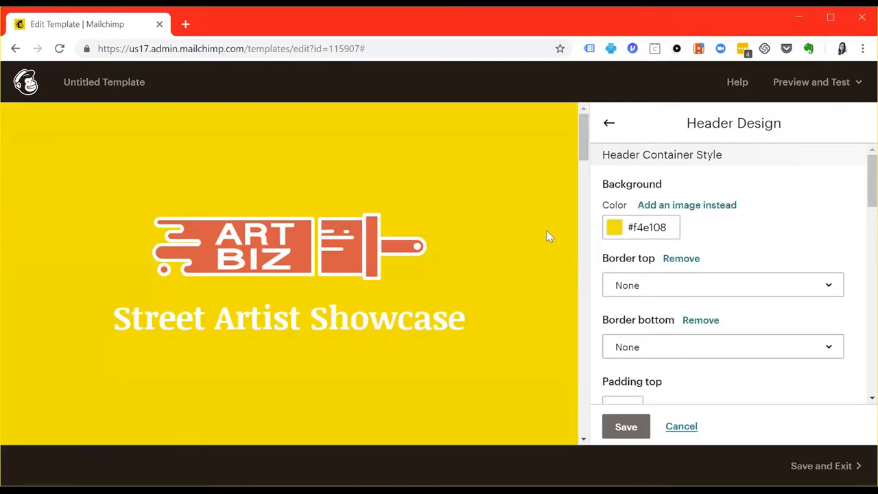
{"action": "mouse_move", "coordinate": [346, 238]}
{"action": "mouse_move", "coordinate": [539, 237]}
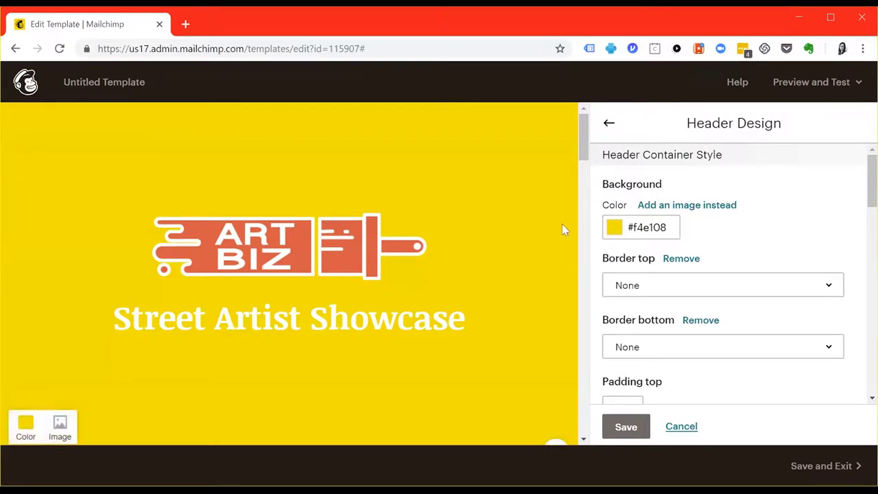
{"action": "scroll", "coordinate": [741, 195], "scroll_direction": "down", "scroll_amount": 3}
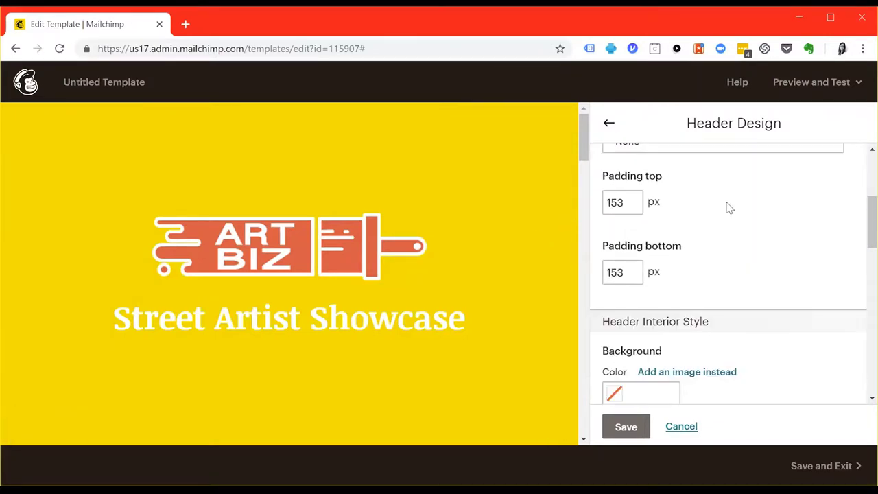
{"action": "scroll", "coordinate": [725, 209], "scroll_direction": "down", "scroll_amount": 2}
{"action": "scroll", "coordinate": [723, 216], "scroll_direction": "down", "scroll_amount": 2}
{"action": "scroll", "coordinate": [723, 215], "scroll_direction": "up", "scroll_amount": 7}
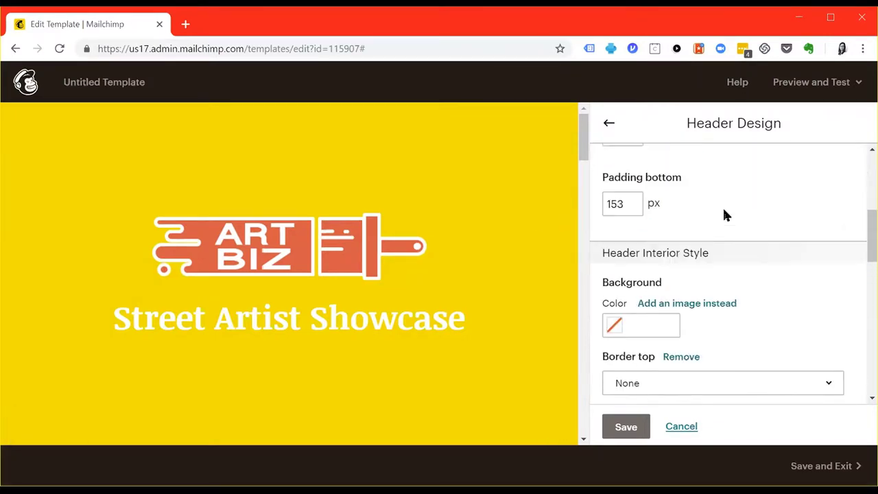
Step: Replace the ART BIZ header logo with the skeleton image from Content Manager
{"action": "left_click", "coordinate": [607, 124]}
{"action": "mouse_move", "coordinate": [353, 229]}
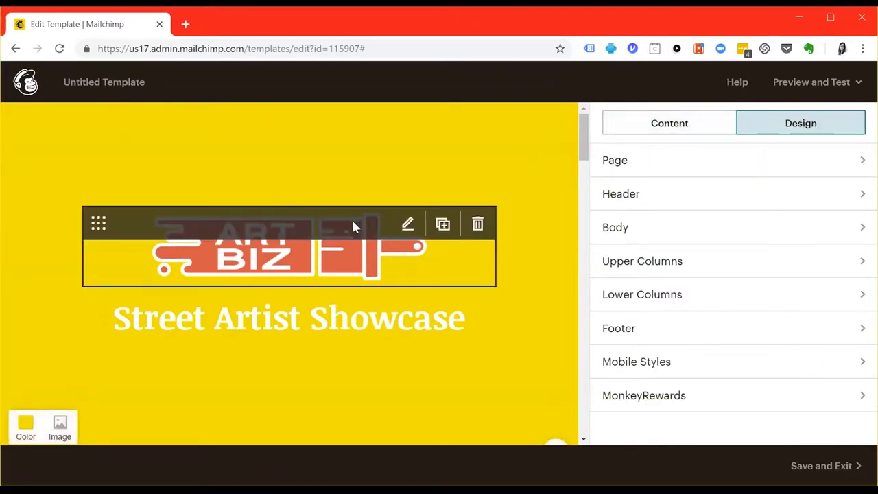
{"action": "left_click", "coordinate": [301, 242]}
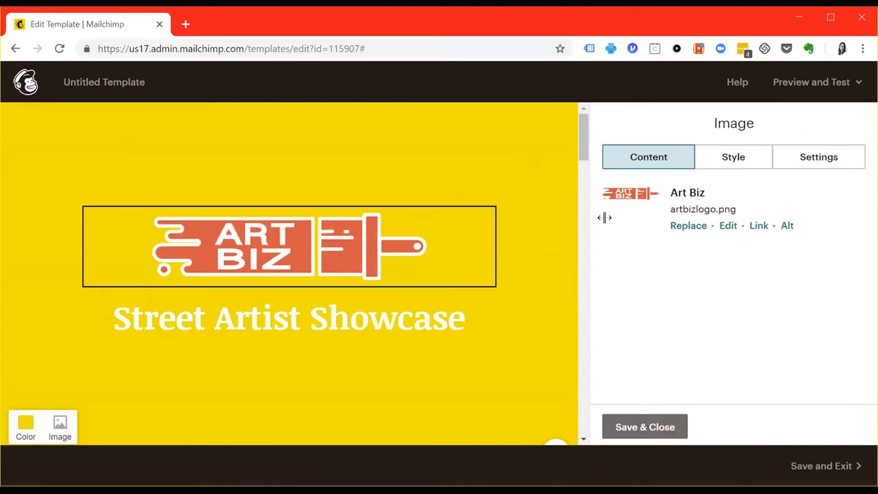
{"action": "left_click", "coordinate": [688, 226]}
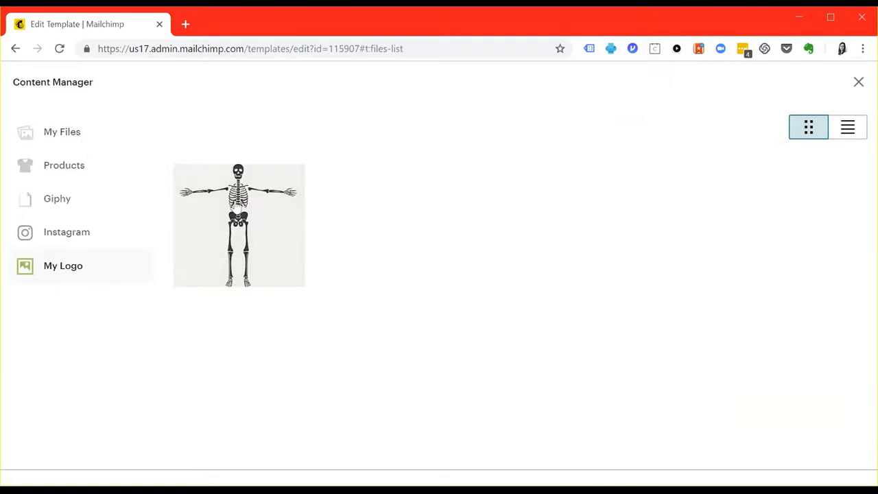
{"action": "left_click", "coordinate": [236, 205]}
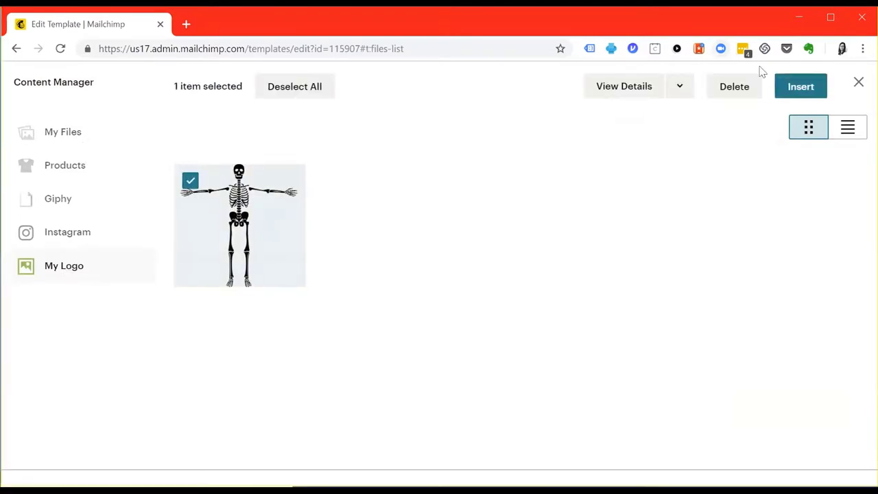
{"action": "left_click", "coordinate": [795, 87]}
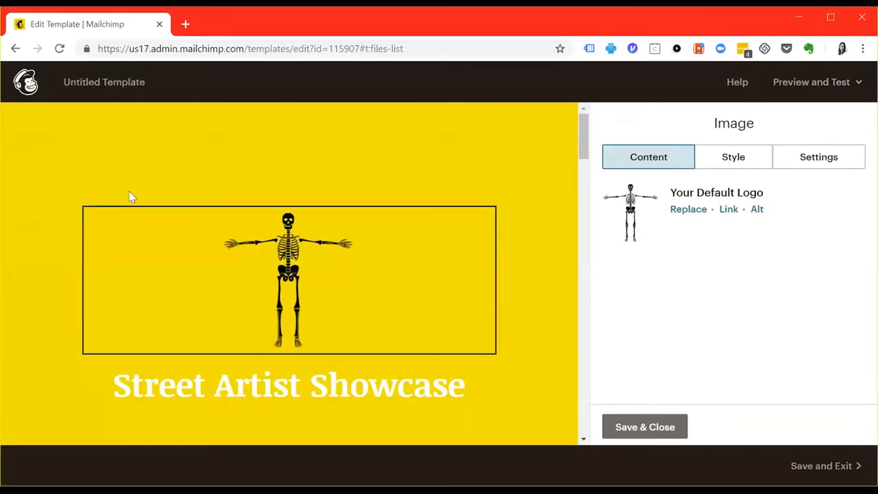
{"action": "scroll", "coordinate": [198, 189], "scroll_direction": "down", "scroll_amount": 2}
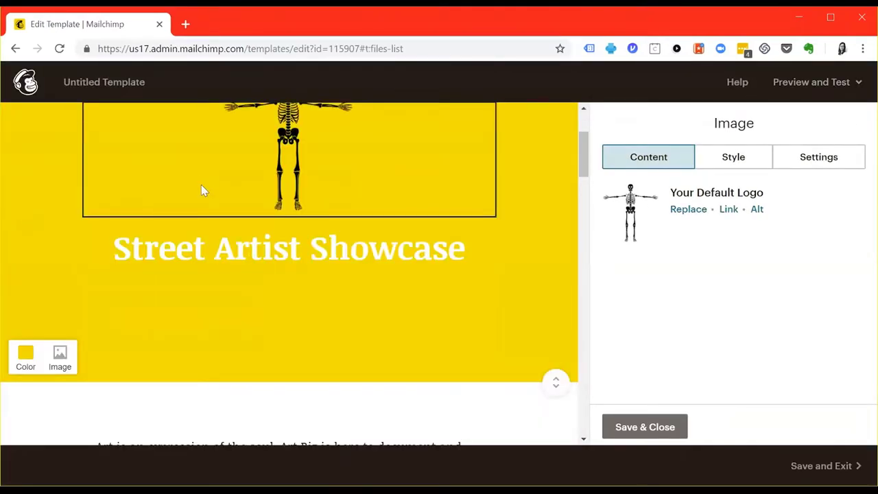
Step: Retitle the header heading 'Sphynx Financial Planning' and save it
{"action": "left_click", "coordinate": [290, 245]}
{"action": "left_click", "coordinate": [407, 233]}
{"action": "triple_click", "coordinate": [797, 263]}
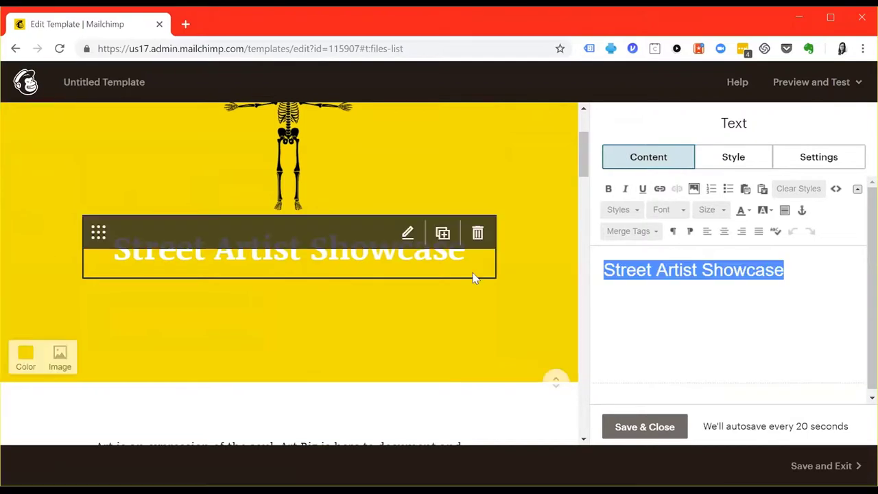
{"action": "type", "text": "Sphynx"}
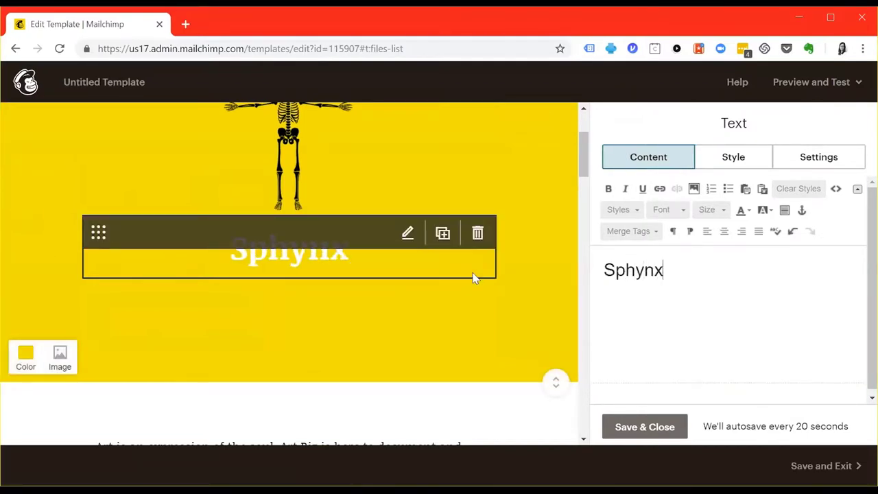
{"action": "type", "text": " Financial Planning"}
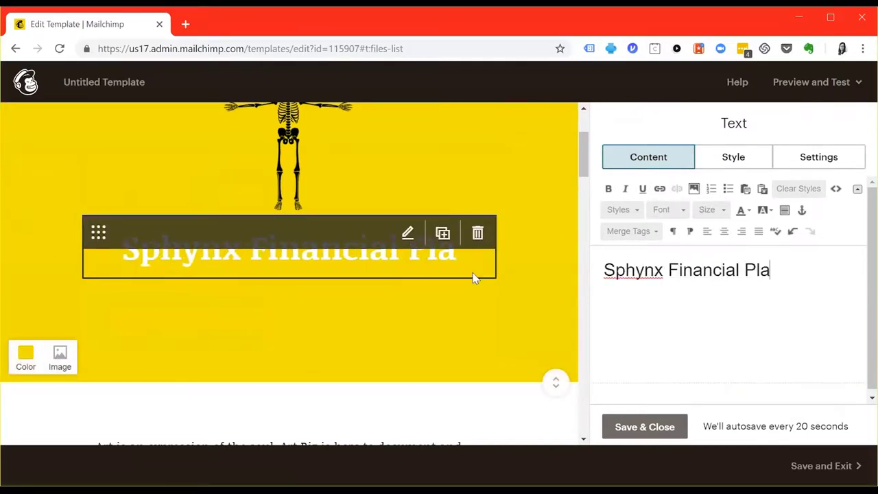
{"action": "left_click", "coordinate": [670, 325]}
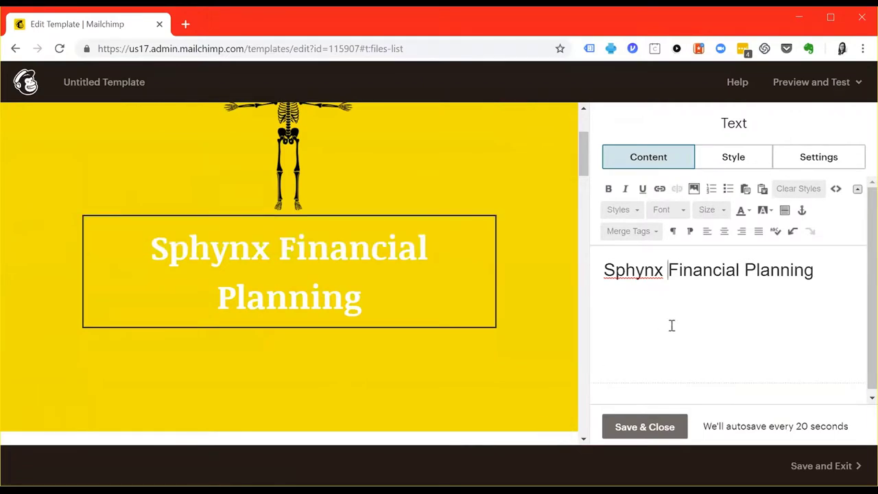
{"action": "left_click", "coordinate": [638, 432]}
Step: Drag the orange divider above the 'Art is an expression of the soul.' paragraph
{"action": "scroll", "coordinate": [401, 243], "scroll_direction": "down", "scroll_amount": 3}
{"action": "scroll", "coordinate": [401, 243], "scroll_direction": "down", "scroll_amount": 1}
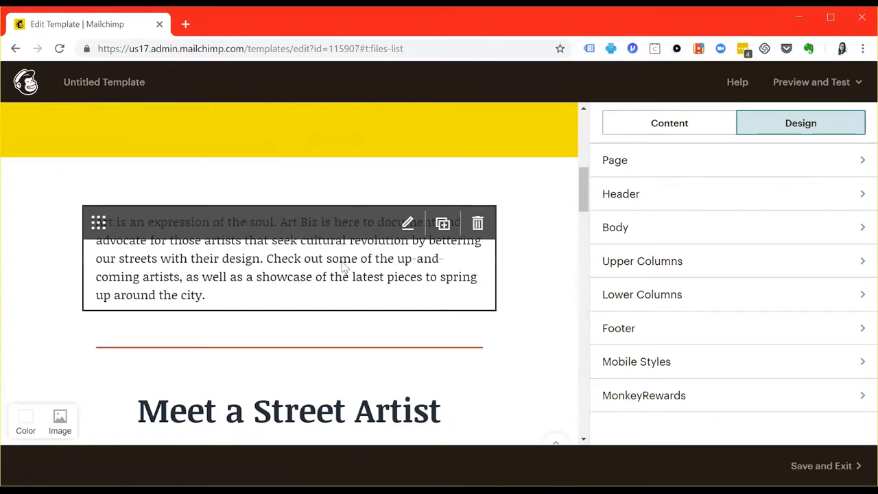
{"action": "scroll", "coordinate": [235, 284], "scroll_direction": "down", "scroll_amount": 1}
{"action": "scroll", "coordinate": [236, 284], "scroll_direction": "up", "scroll_amount": 1}
{"action": "left_click_drag", "start_coordinate": [96, 322], "coordinate": [103, 228]}
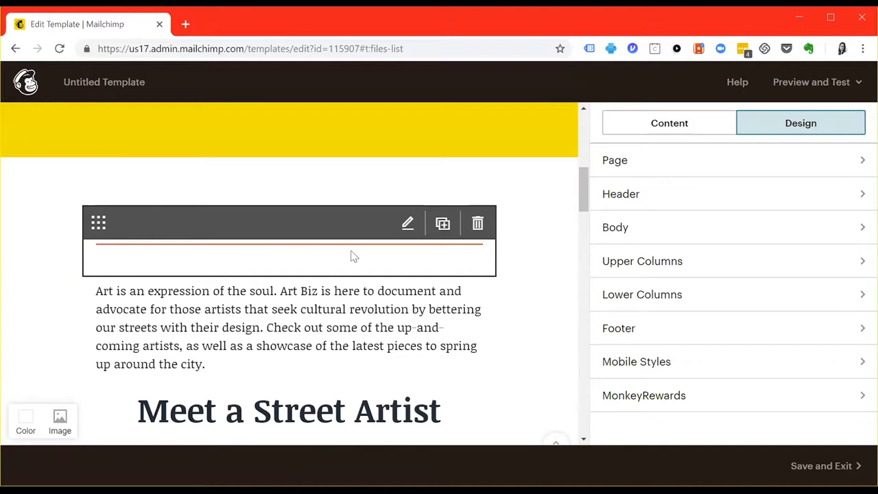
Step: Change the divider line colour to teal 45bab7
{"action": "left_click", "coordinate": [408, 225]}
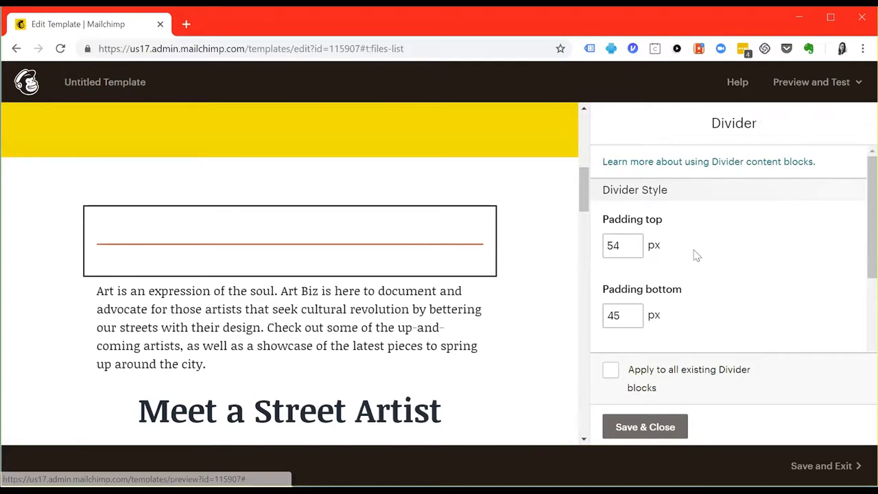
{"action": "left_click", "coordinate": [619, 245]}
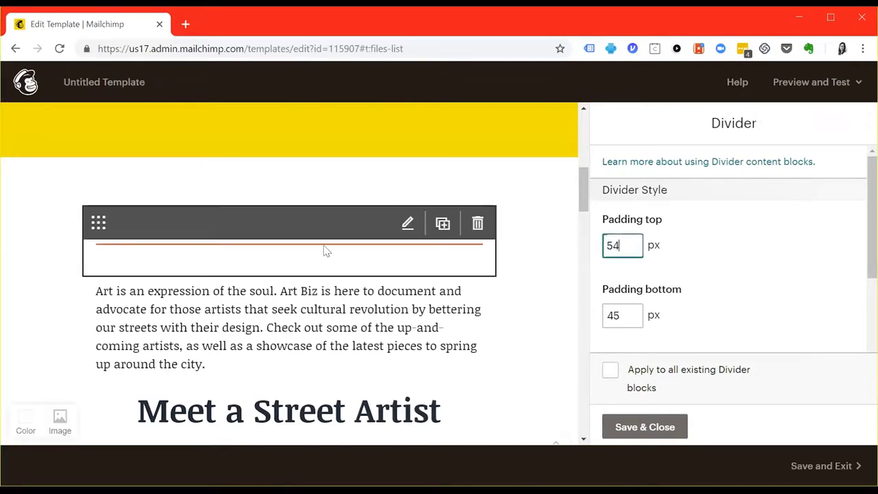
{"action": "scroll", "coordinate": [702, 256], "scroll_direction": "down", "scroll_amount": 2}
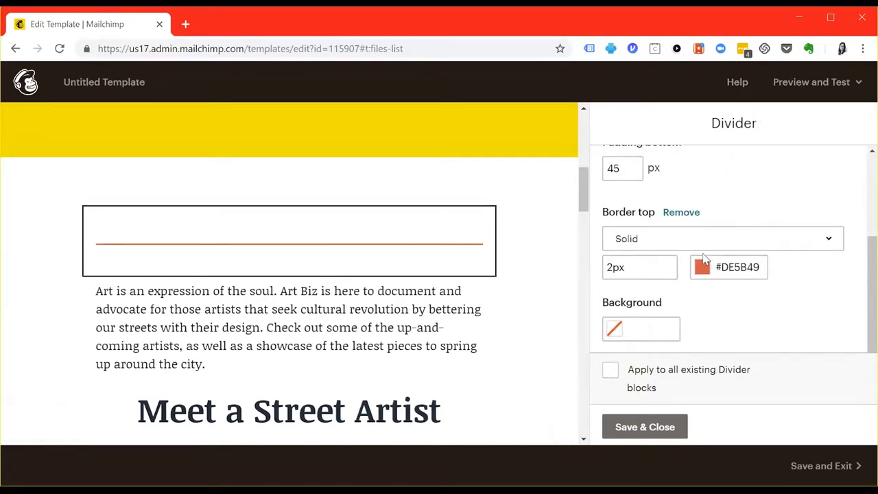
{"action": "left_click", "coordinate": [702, 267]}
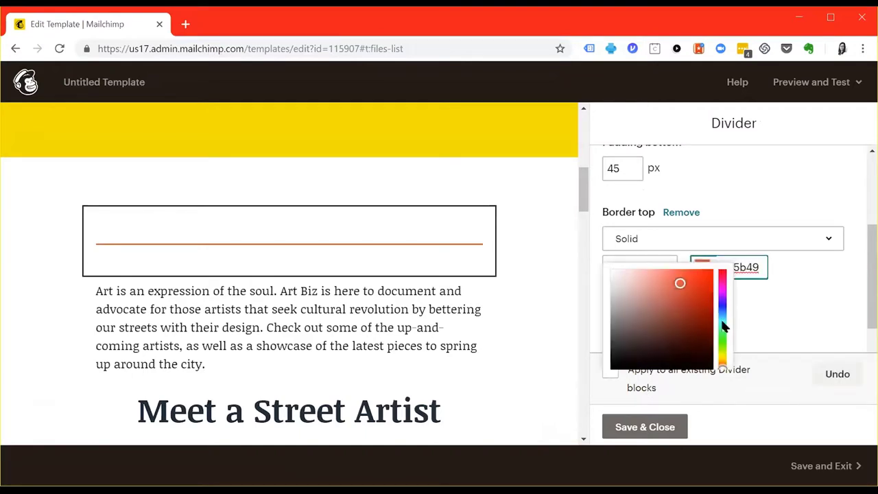
{"action": "left_click", "coordinate": [803, 273]}
{"action": "left_click", "coordinate": [736, 268]}
{"action": "key", "text": "ctrl+a"}
{"action": "key", "text": "BackSpace"}
{"action": "type", "text": "45bab7"}
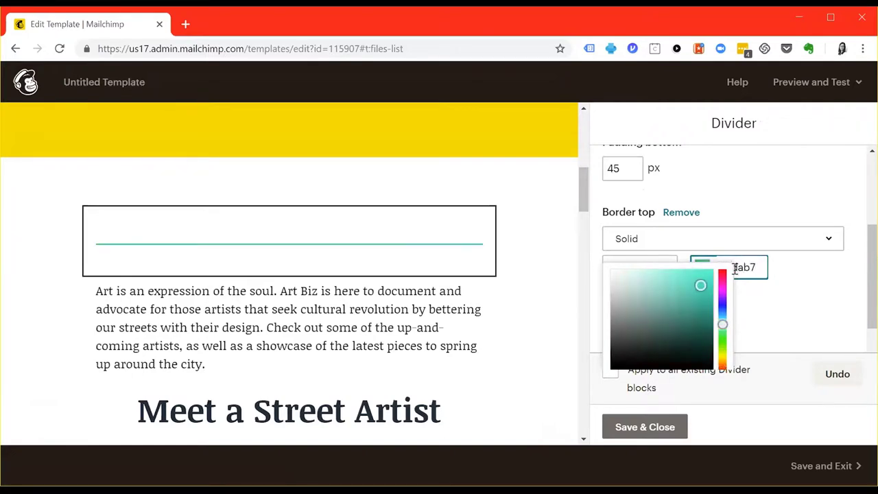
{"action": "left_click", "coordinate": [850, 280]}
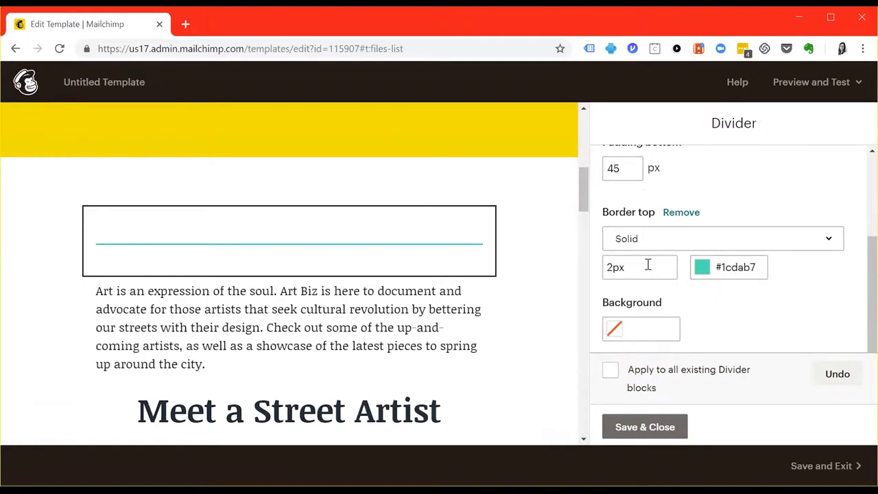
Step: Keep the divider's border style Solid and save the divider settings
{"action": "scroll", "coordinate": [688, 305], "scroll_direction": "up", "scroll_amount": 2}
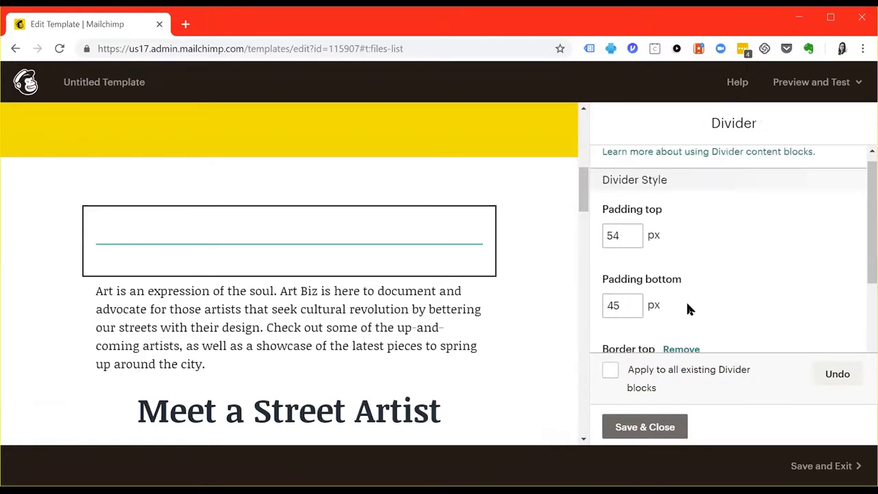
{"action": "scroll", "coordinate": [688, 309], "scroll_direction": "down", "scroll_amount": 1}
{"action": "left_click", "coordinate": [683, 306]}
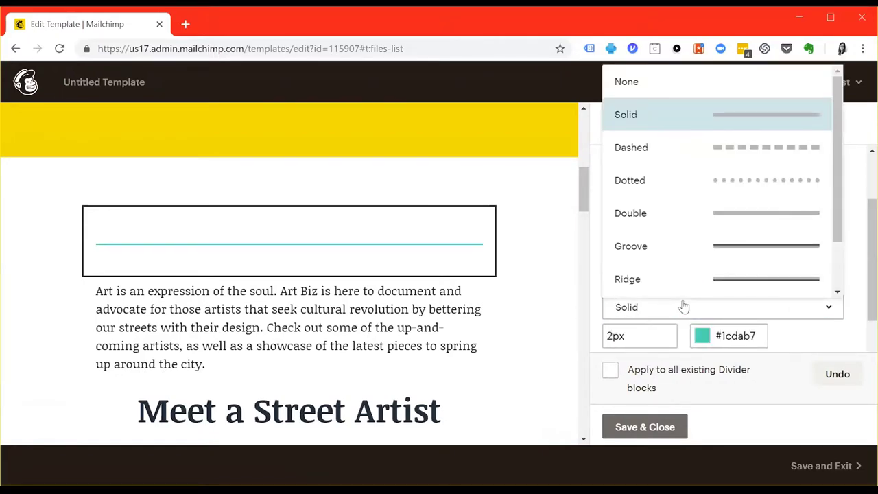
{"action": "scroll", "coordinate": [751, 202], "scroll_direction": "down", "scroll_amount": 1}
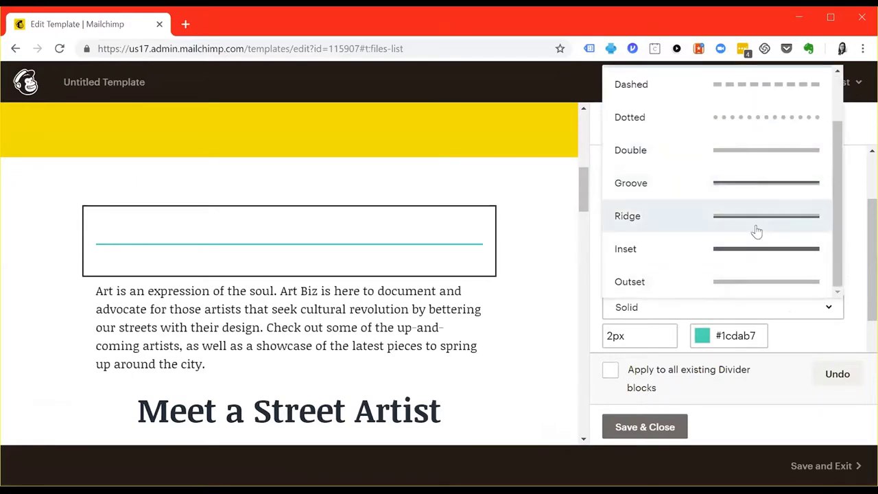
{"action": "scroll", "coordinate": [733, 119], "scroll_direction": "up", "scroll_amount": 1}
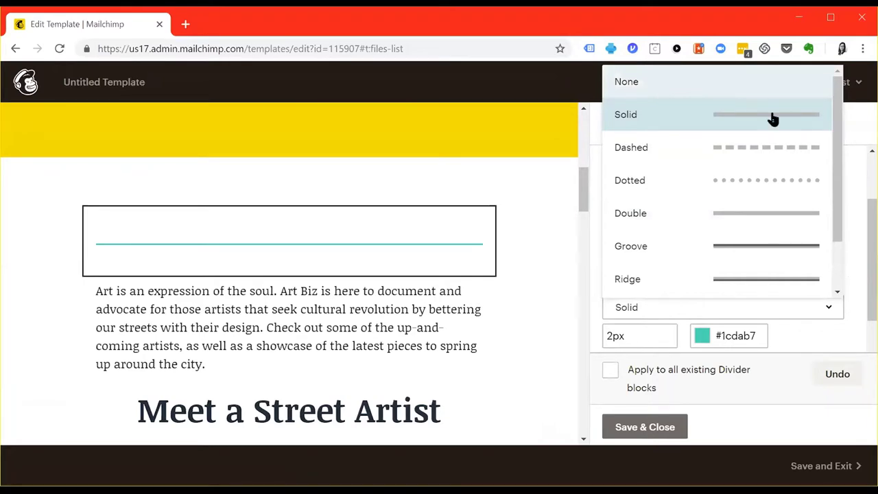
{"action": "left_click", "coordinate": [850, 272]}
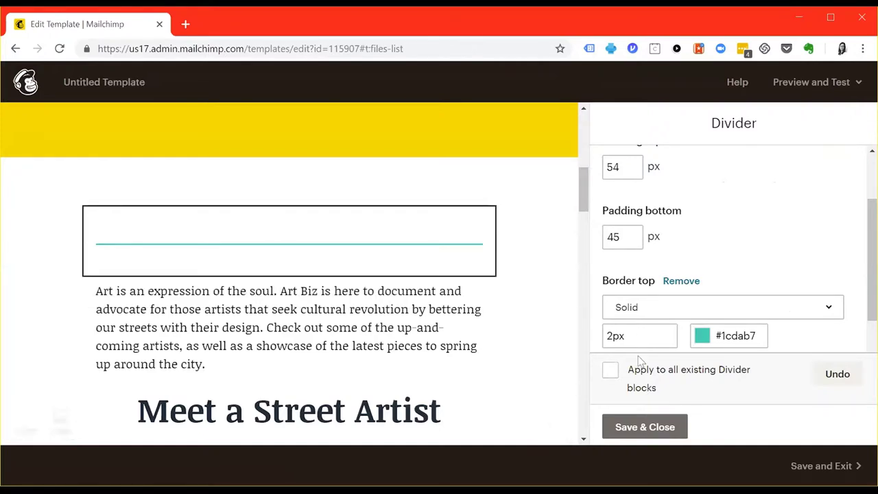
{"action": "left_click", "coordinate": [655, 314]}
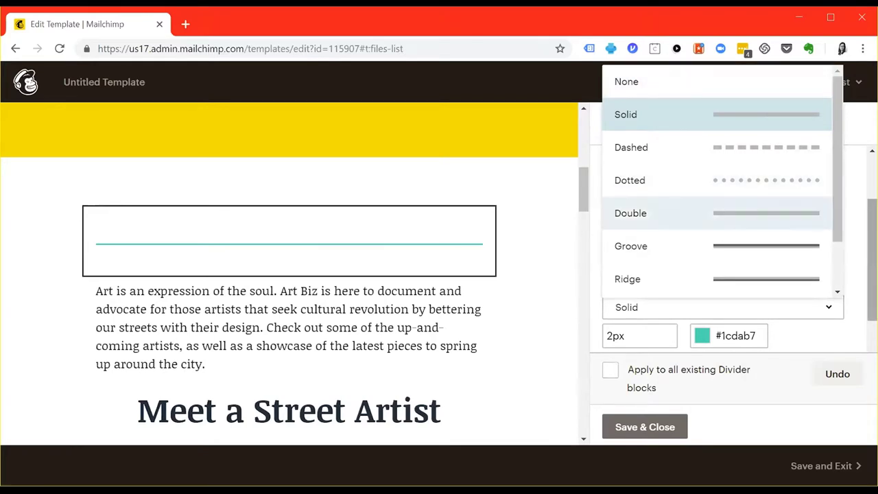
{"action": "left_click", "coordinate": [873, 261]}
{"action": "left_click", "coordinate": [650, 427]}
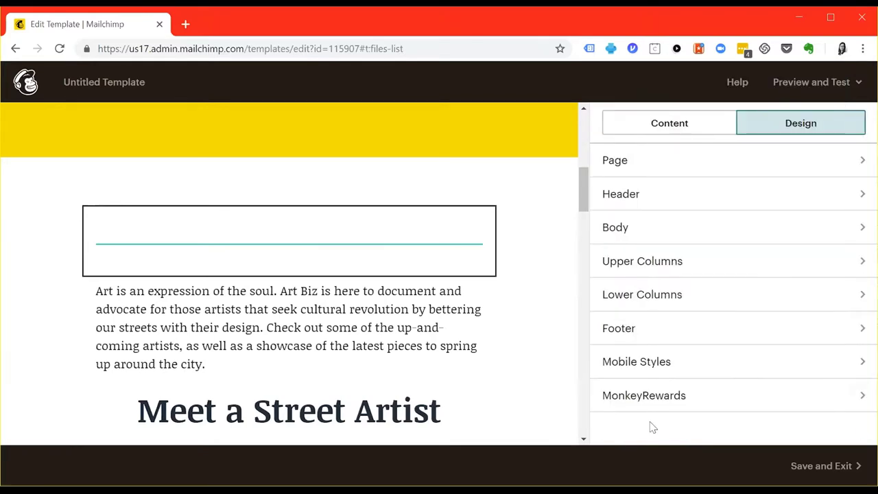
Step: Replace the intro paragraph with 'Best Regards' and the sender's first name below
{"action": "left_click", "coordinate": [208, 326]}
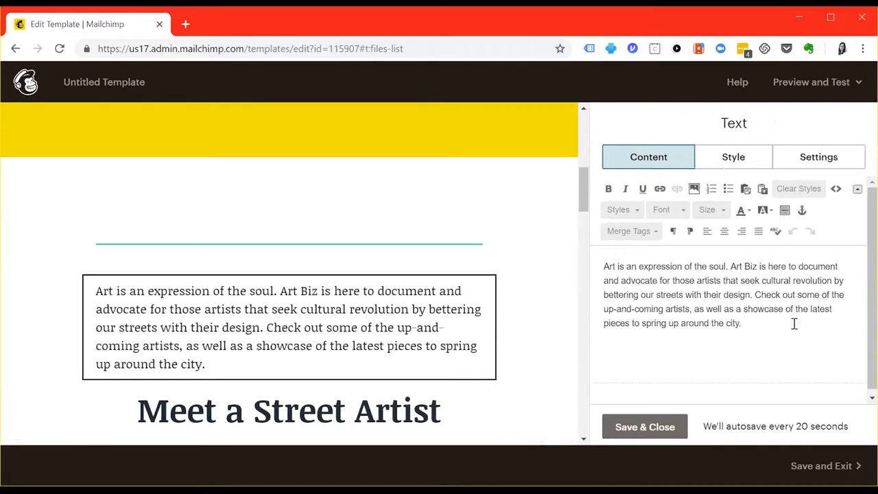
{"action": "key", "text": "ctrl+a"}
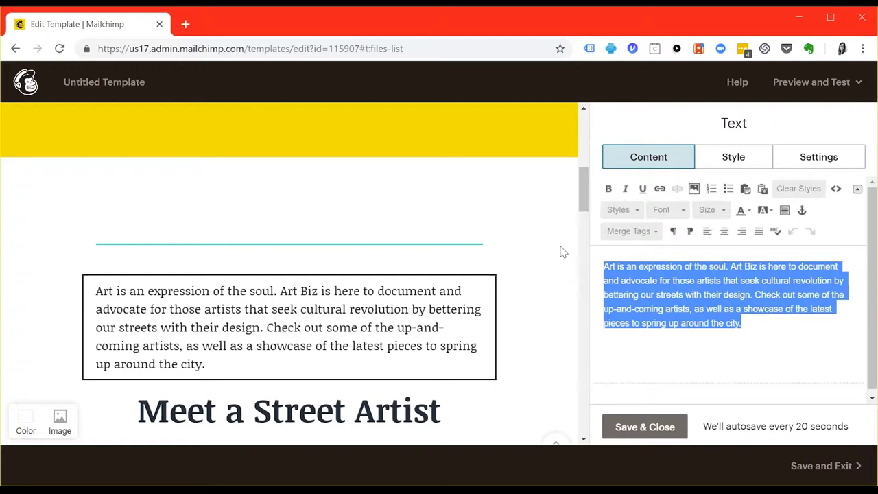
{"action": "type", "text": "Best"}
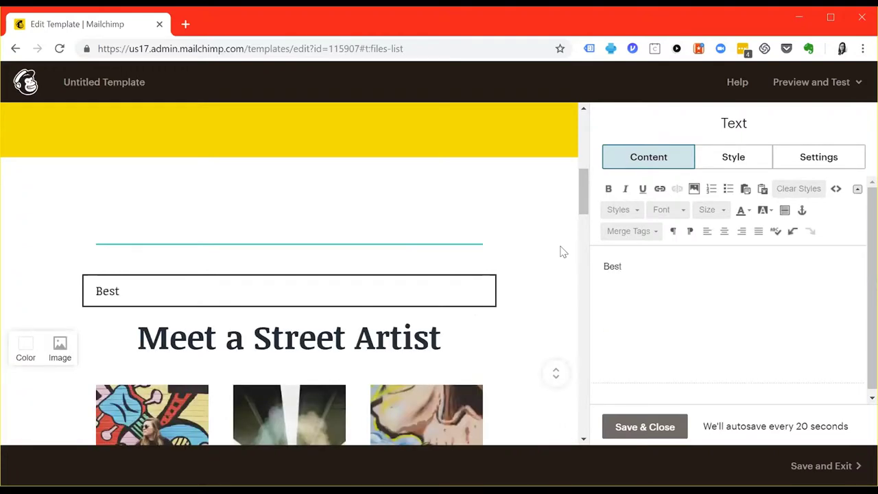
{"action": "type", "text": " Regards,"}
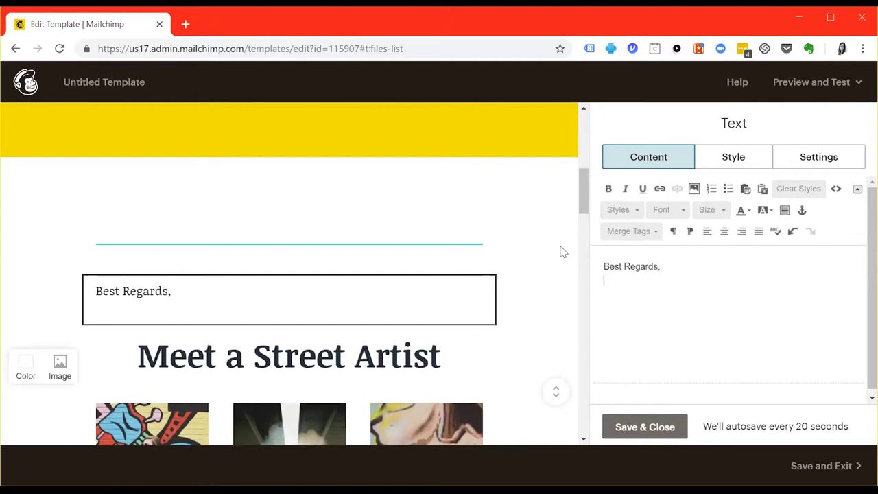
{"action": "type", "text": "Arielle"}
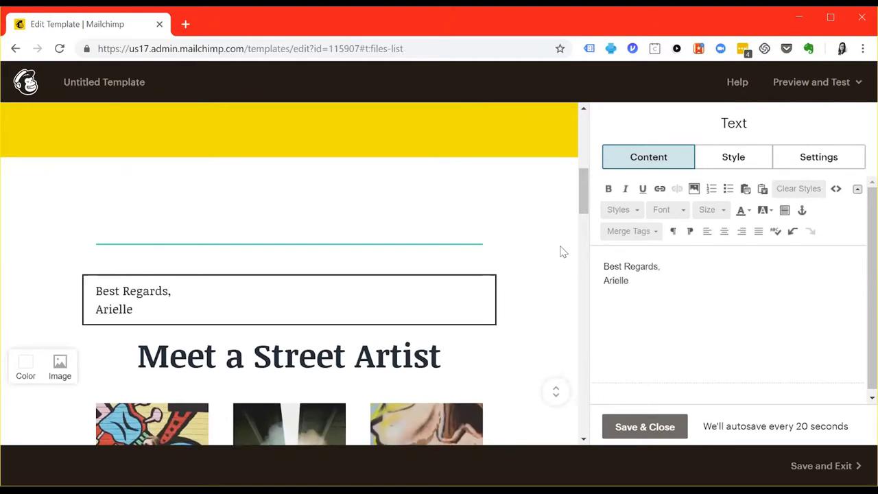
Step: Save the edited sign-off text and delete the 'Meet a Street Artist' heading block
{"action": "left_click", "coordinate": [629, 420]}
{"action": "mouse_move", "coordinate": [339, 352]}
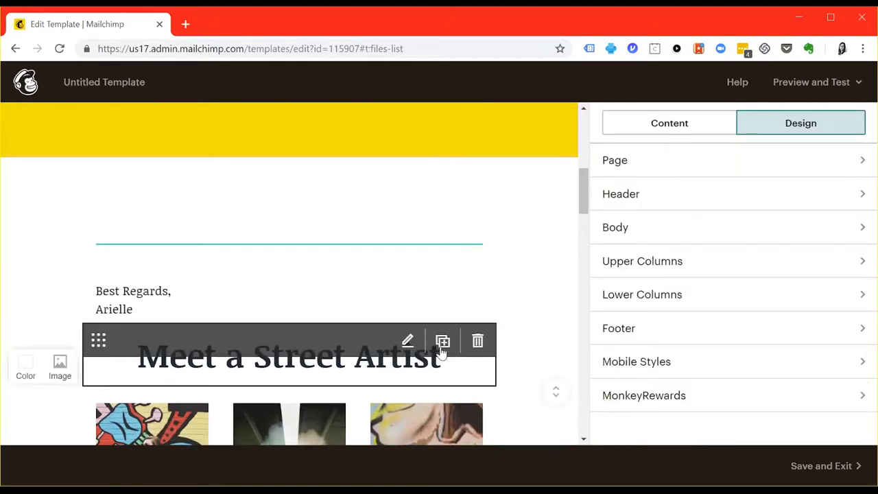
{"action": "left_click", "coordinate": [478, 341]}
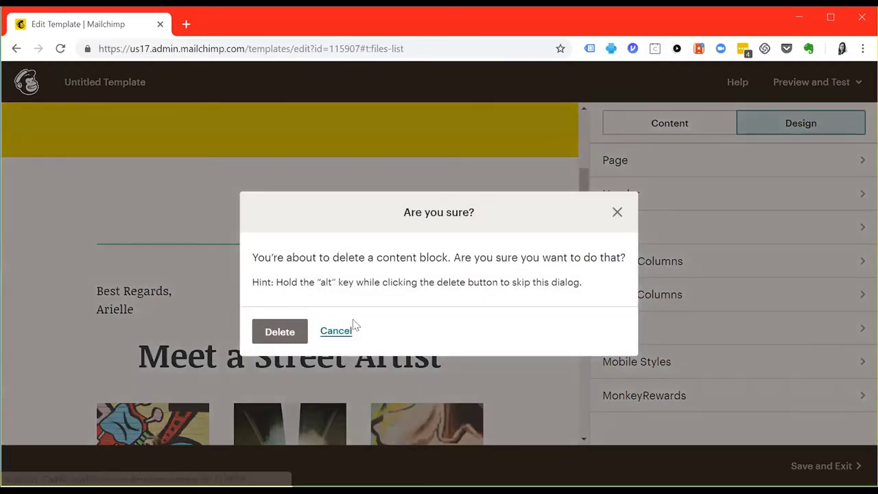
{"action": "left_click", "coordinate": [283, 331]}
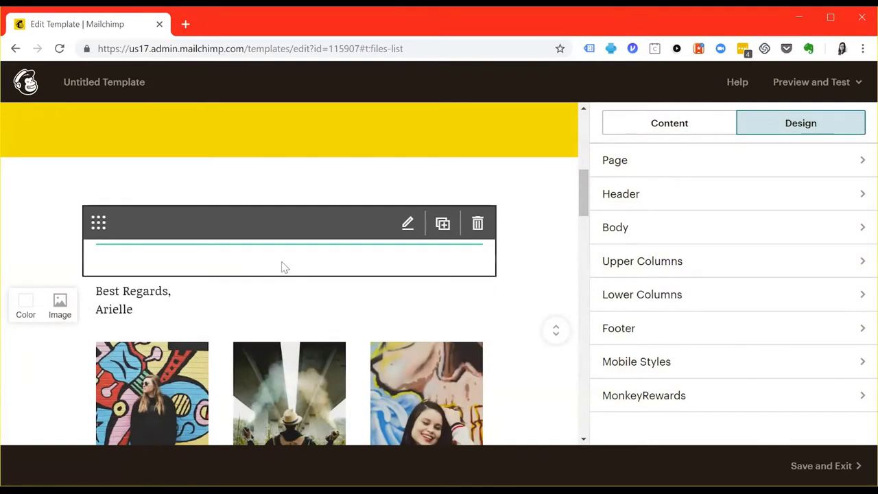
Step: Scroll through the template to review the Upper Columns section
{"action": "scroll", "coordinate": [302, 282], "scroll_direction": "down", "scroll_amount": 1}
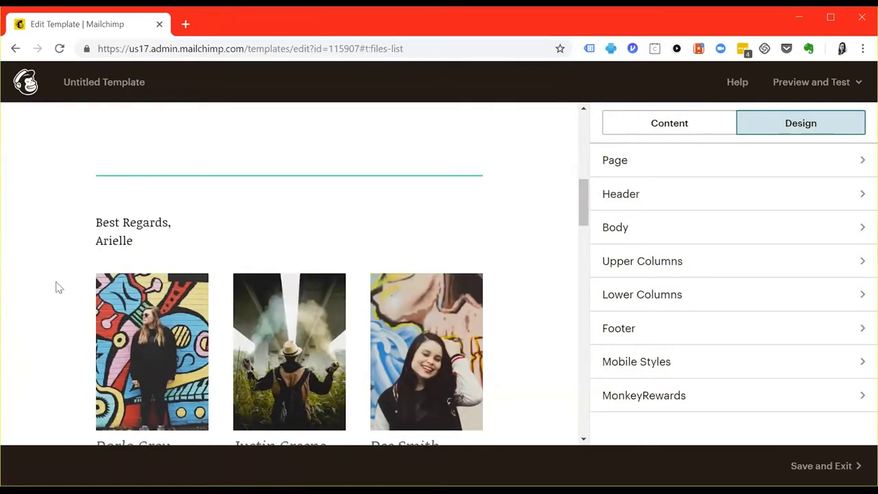
{"action": "scroll", "coordinate": [138, 288], "scroll_direction": "down", "scroll_amount": 1}
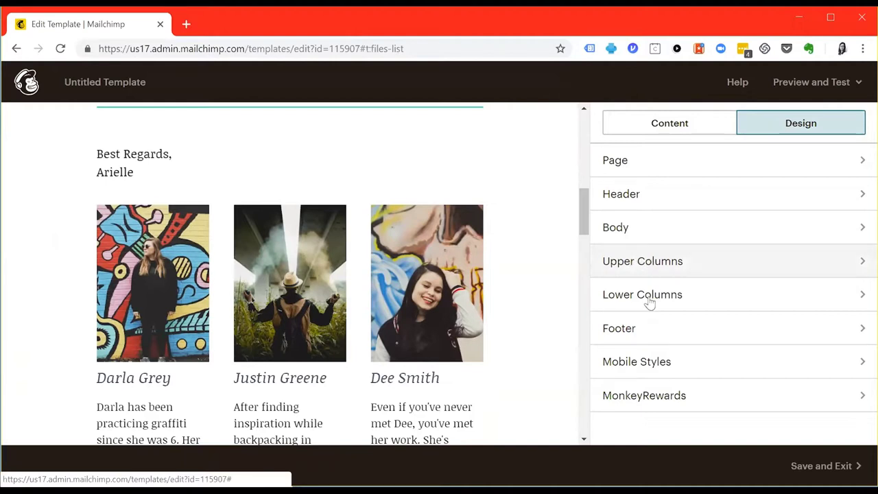
{"action": "mouse_move", "coordinate": [486, 304]}
{"action": "scroll", "coordinate": [486, 304], "scroll_direction": "up", "scroll_amount": 2}
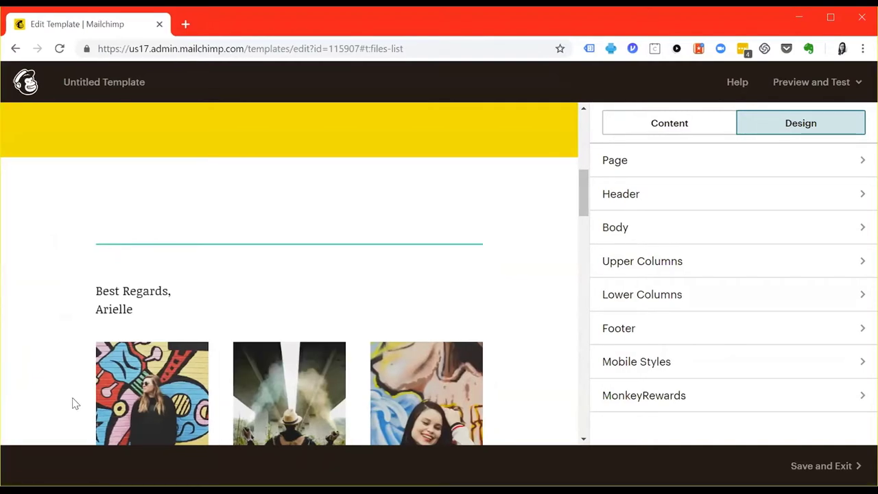
{"action": "scroll", "coordinate": [52, 406], "scroll_direction": "down", "scroll_amount": 4}
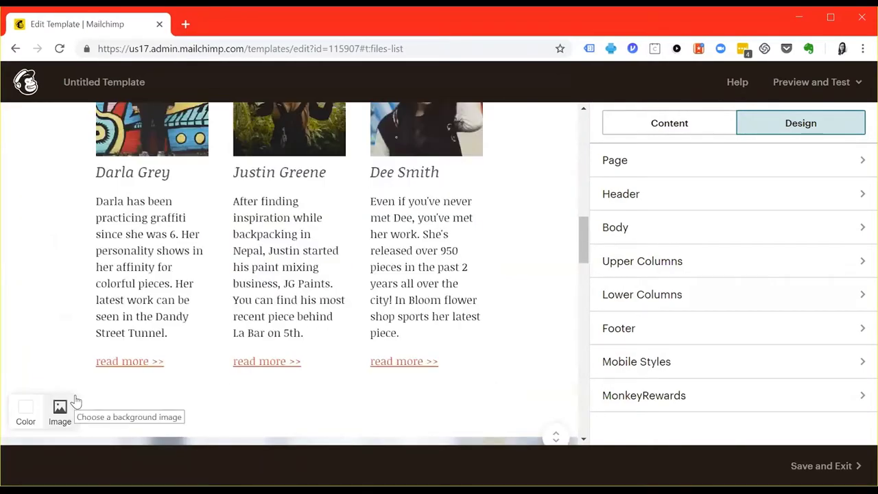
{"action": "scroll", "coordinate": [79, 314], "scroll_direction": "down", "scroll_amount": 1}
{"action": "scroll", "coordinate": [219, 327], "scroll_direction": "down", "scroll_amount": 2}
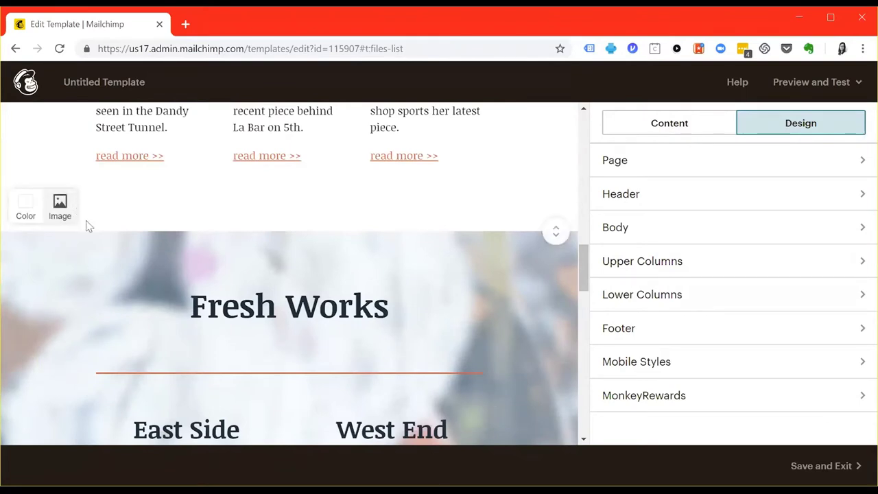
{"action": "scroll", "coordinate": [274, 288], "scroll_direction": "up", "scroll_amount": 6}
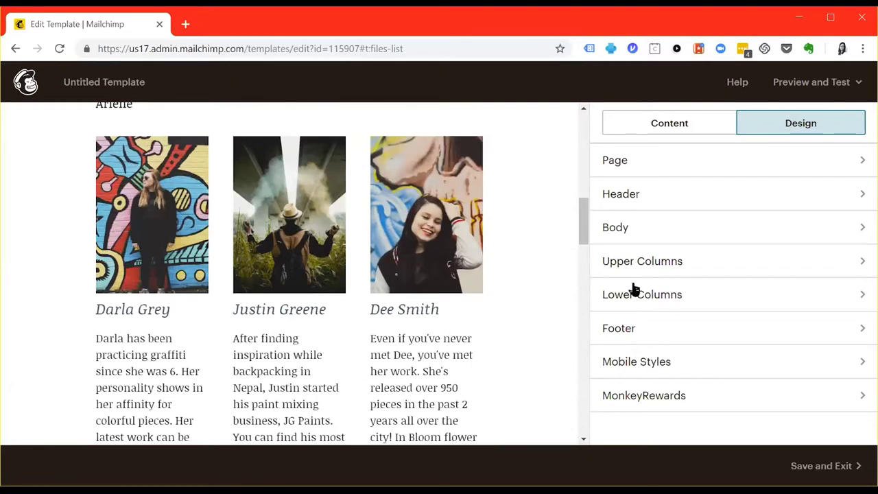
{"action": "scroll", "coordinate": [533, 259], "scroll_direction": "up", "scroll_amount": 2}
{"action": "scroll", "coordinate": [542, 267], "scroll_direction": "up", "scroll_amount": 2}
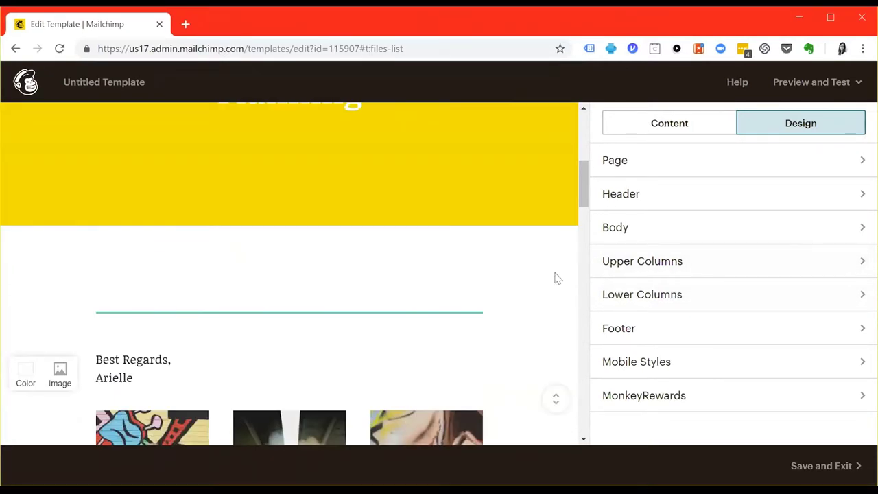
{"action": "scroll", "coordinate": [555, 277], "scroll_direction": "down", "scroll_amount": 1}
Step: Set the Upper Columns container background to black #000000 and save the design change
{"action": "left_click", "coordinate": [634, 261]}
{"action": "left_click", "coordinate": [613, 228]}
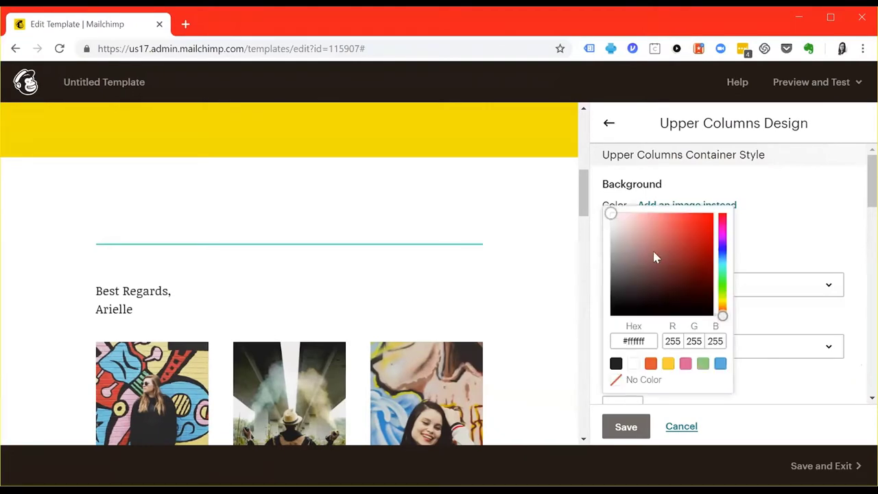
{"action": "left_click", "coordinate": [614, 310]}
{"action": "left_click_drag", "start_coordinate": [614, 310], "coordinate": [522, 309]}
{"action": "scroll", "coordinate": [313, 265], "scroll_direction": "down", "scroll_amount": 4}
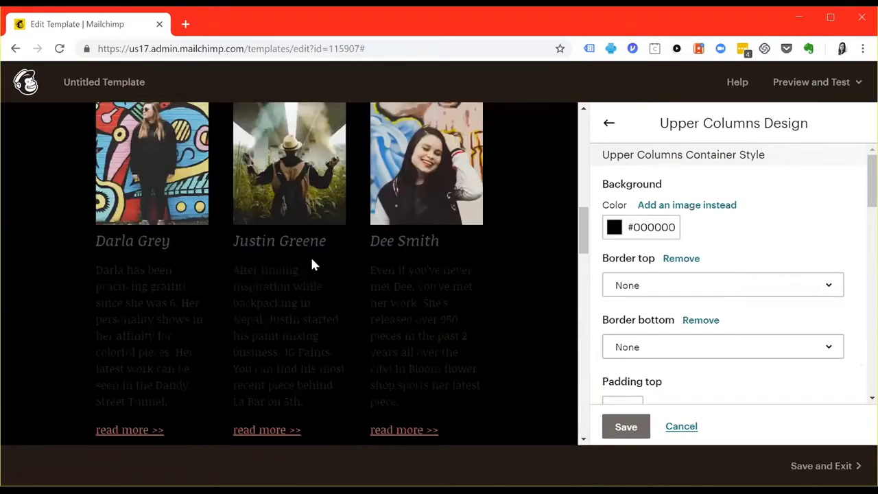
{"action": "scroll", "coordinate": [313, 265], "scroll_direction": "up", "scroll_amount": 3}
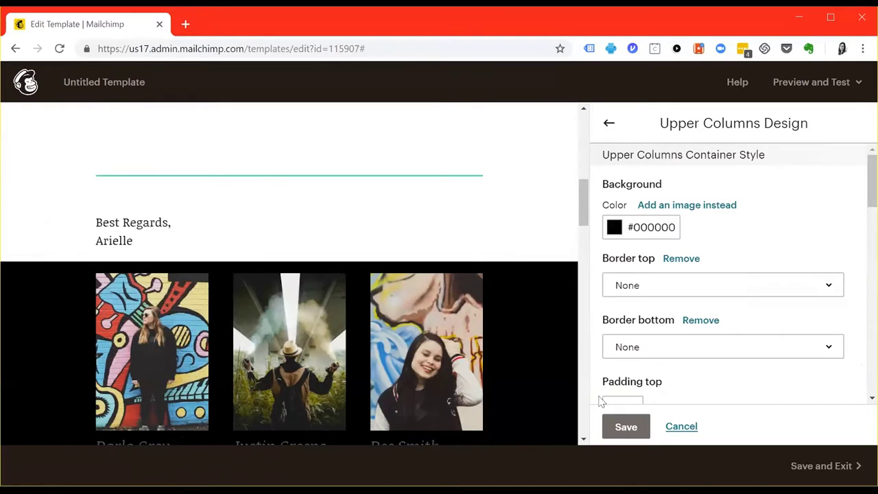
{"action": "left_click", "coordinate": [626, 426]}
{"action": "scroll", "coordinate": [478, 262], "scroll_direction": "up", "scroll_amount": 3}
{"action": "scroll", "coordinate": [478, 263], "scroll_direction": "down", "scroll_amount": 2}
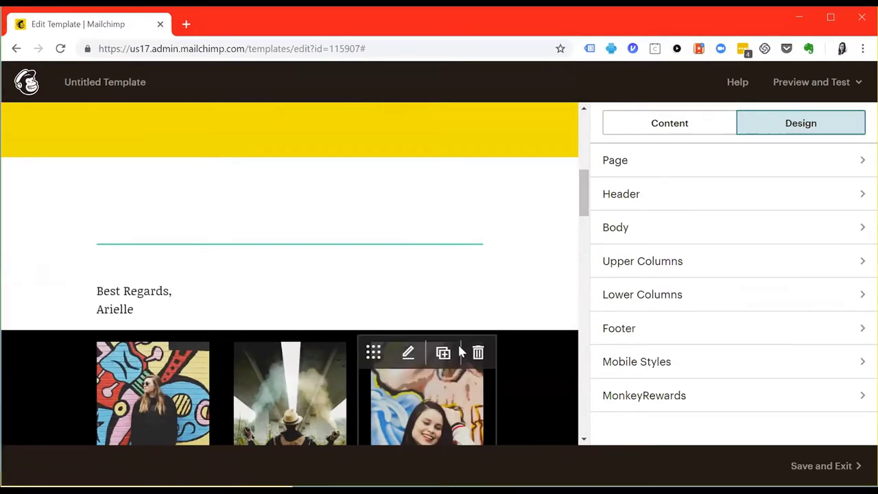
Step: Scroll over the three artist columns to inspect their image and text blocks
{"action": "scroll", "coordinate": [459, 353], "scroll_direction": "down", "scroll_amount": 3}
{"action": "scroll", "coordinate": [459, 353], "scroll_direction": "up", "scroll_amount": 1}
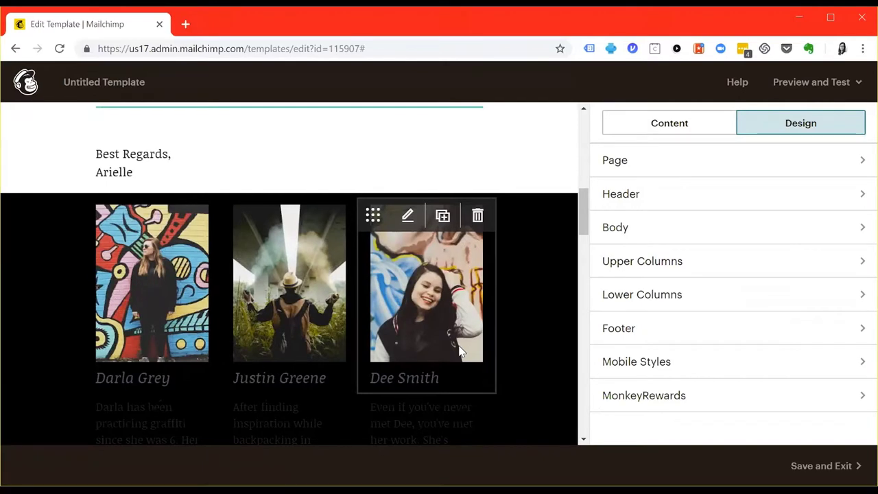
{"action": "scroll", "coordinate": [459, 352], "scroll_direction": "down", "scroll_amount": 1}
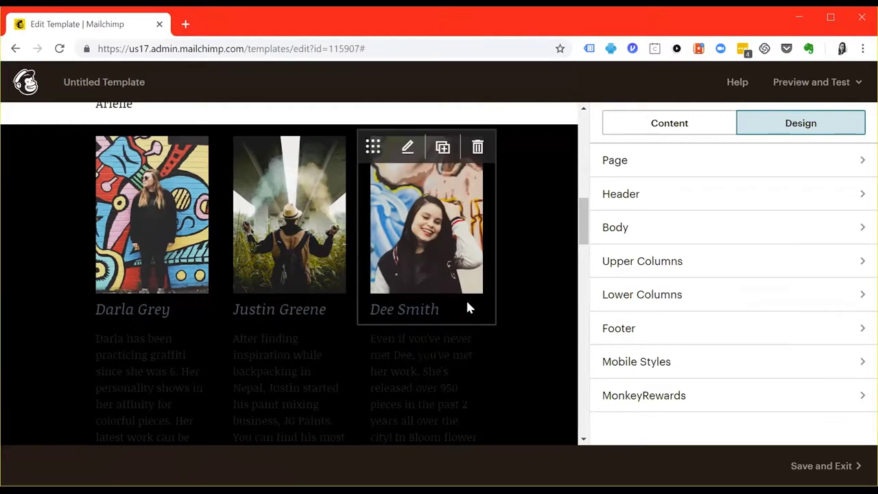
{"action": "scroll", "coordinate": [426, 273], "scroll_direction": "down", "scroll_amount": 6}
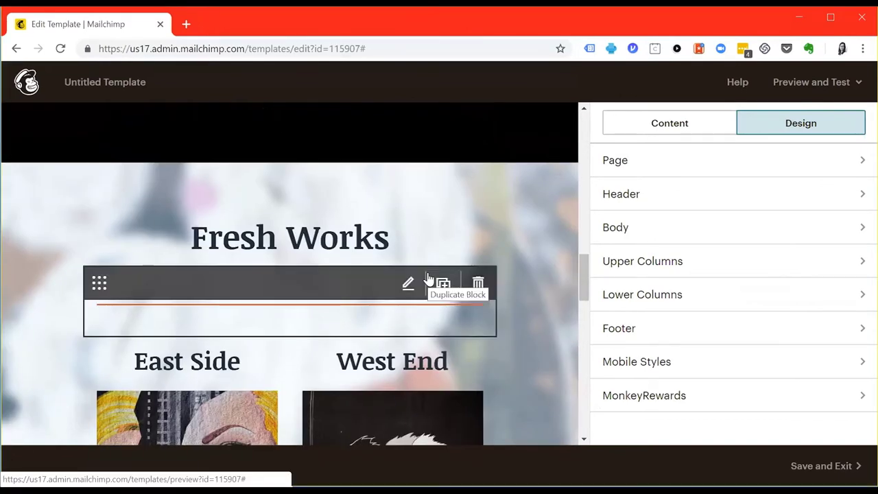
{"action": "scroll", "coordinate": [427, 277], "scroll_direction": "down", "scroll_amount": 1}
{"action": "scroll", "coordinate": [428, 277], "scroll_direction": "down", "scroll_amount": 1}
{"action": "scroll", "coordinate": [428, 277], "scroll_direction": "up", "scroll_amount": 3}
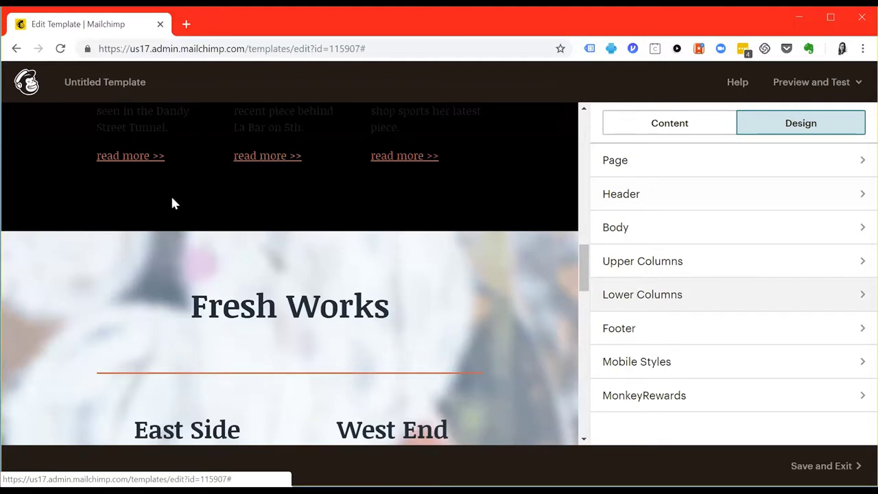
{"action": "mouse_move", "coordinate": [101, 200]}
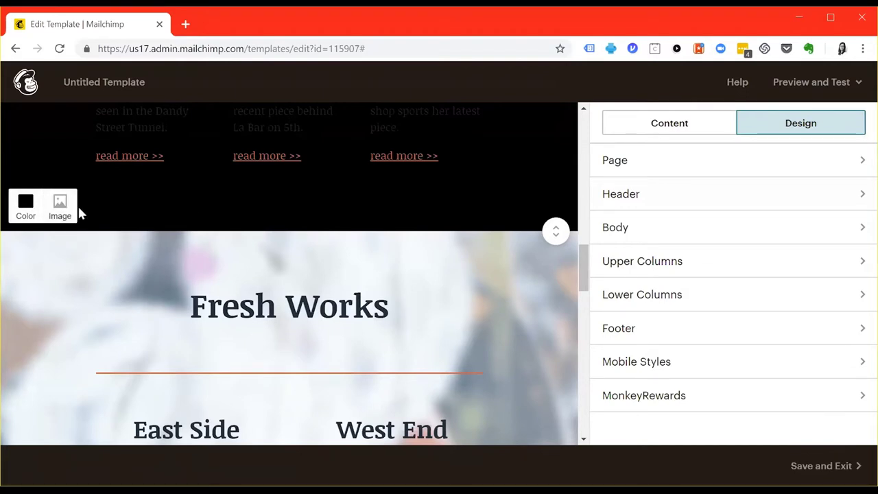
{"action": "scroll", "coordinate": [169, 213], "scroll_direction": "up", "scroll_amount": 1}
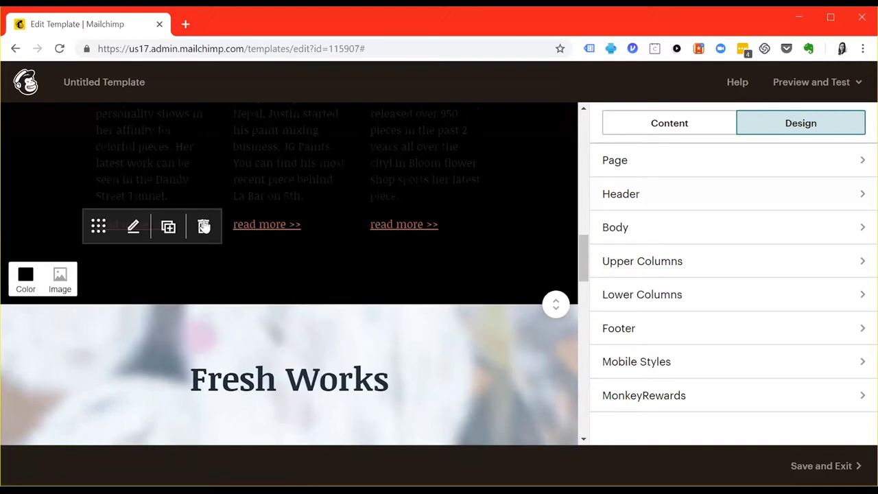
{"action": "scroll", "coordinate": [322, 295], "scroll_direction": "up", "scroll_amount": 2}
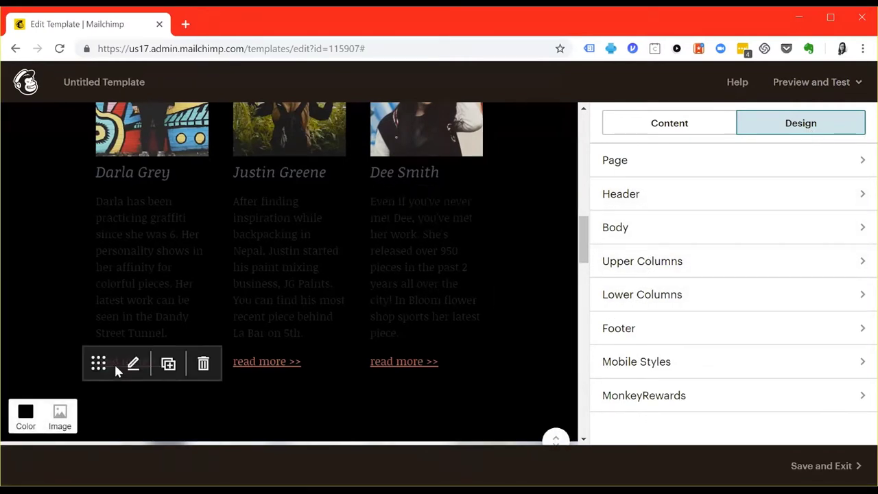
{"action": "scroll", "coordinate": [116, 363], "scroll_direction": "down", "scroll_amount": 1}
{"action": "scroll", "coordinate": [159, 330], "scroll_direction": "up", "scroll_amount": 4}
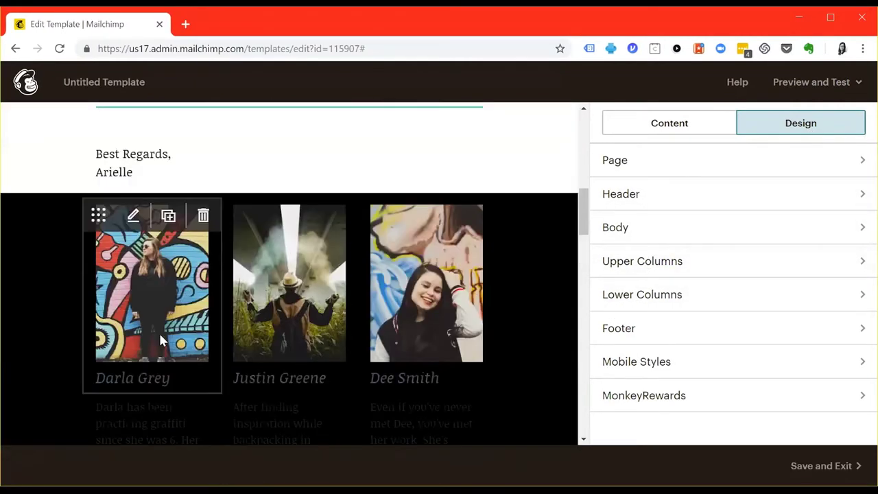
Step: Delete the image and text blocks of the first two columns and the third column's image
{"action": "left_click", "coordinate": [204, 216]}
{"action": "left_click", "coordinate": [203, 216]}
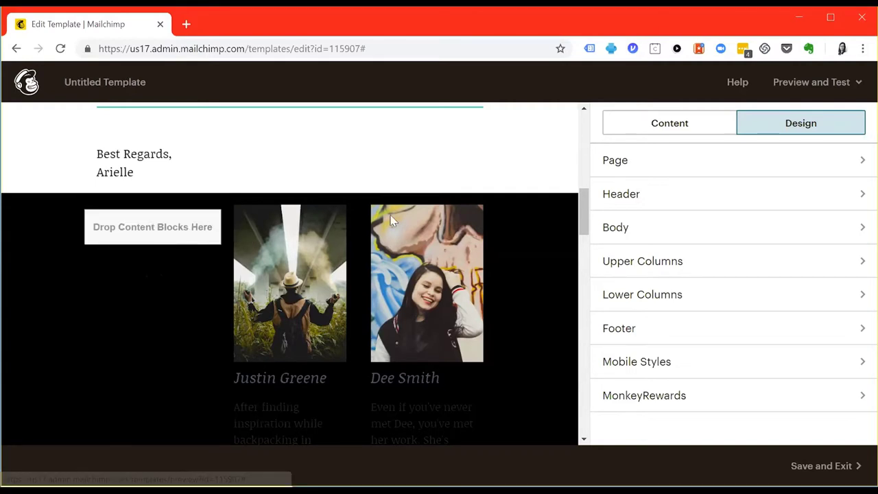
{"action": "left_click", "coordinate": [342, 216]}
{"action": "left_click", "coordinate": [341, 217]}
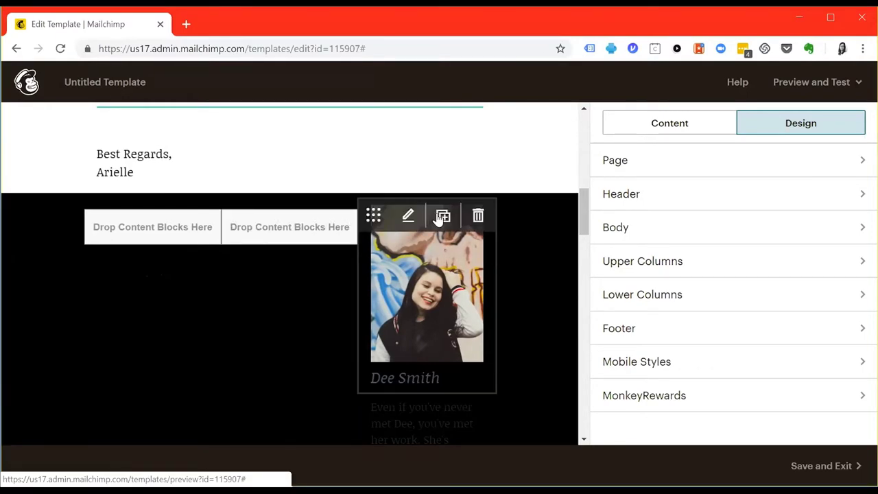
{"action": "left_click", "coordinate": [477, 217]}
Step: Delete the third column's text block and switch the section background to white
{"action": "left_click", "coordinate": [478, 217]}
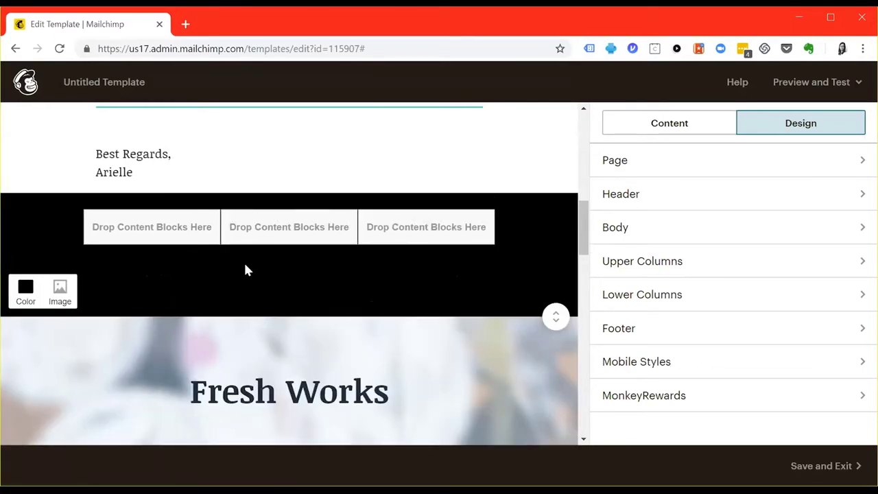
{"action": "left_click", "coordinate": [25, 290]}
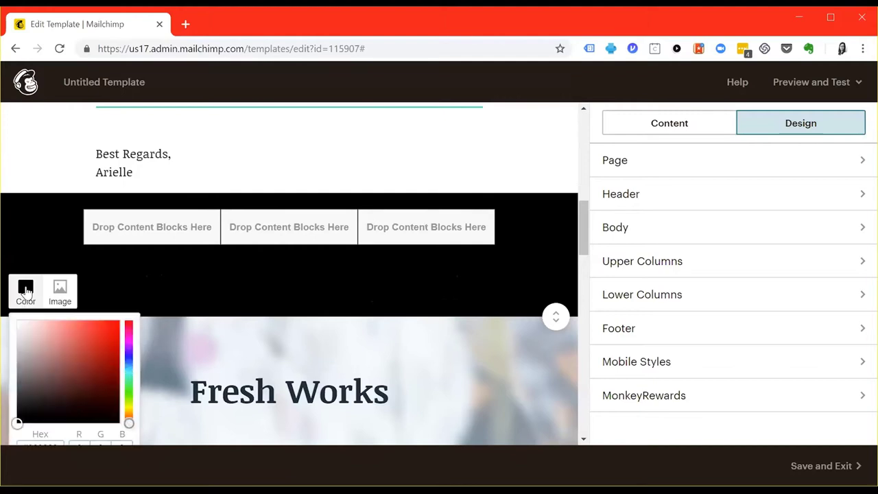
{"action": "scroll", "coordinate": [67, 415], "scroll_direction": "down", "scroll_amount": 2}
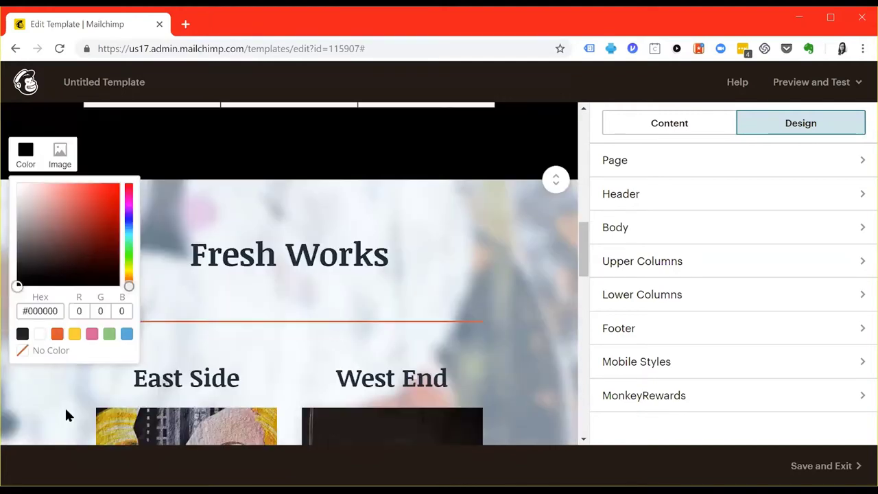
{"action": "left_click", "coordinate": [39, 333]}
{"action": "scroll", "coordinate": [261, 315], "scroll_direction": "up", "scroll_amount": 4}
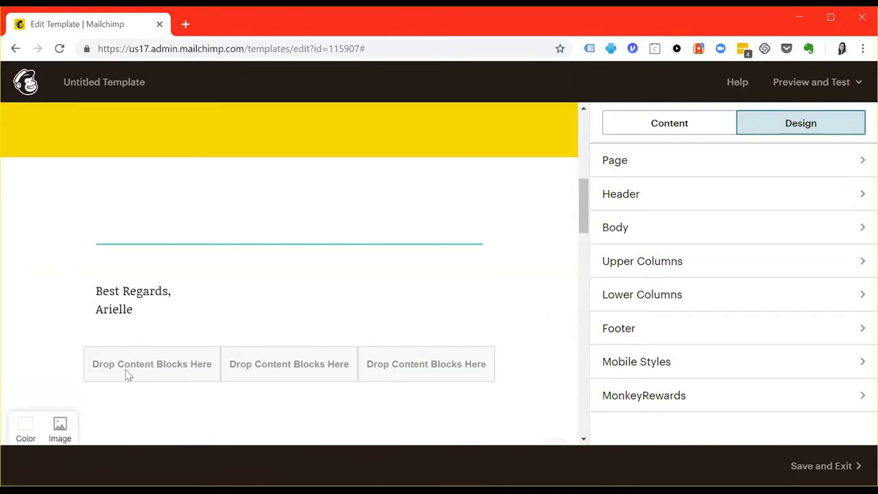
{"action": "scroll", "coordinate": [174, 339], "scroll_direction": "down", "scroll_amount": 1}
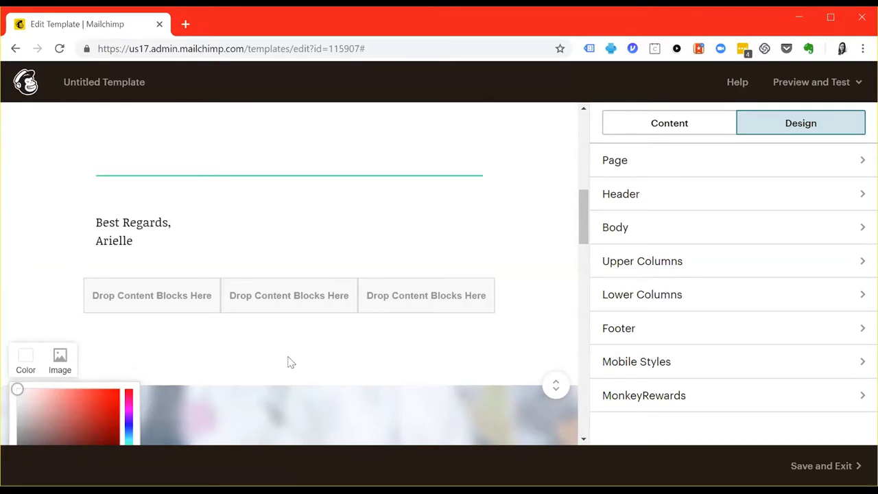
{"action": "scroll", "coordinate": [279, 298], "scroll_direction": "down", "scroll_amount": 5}
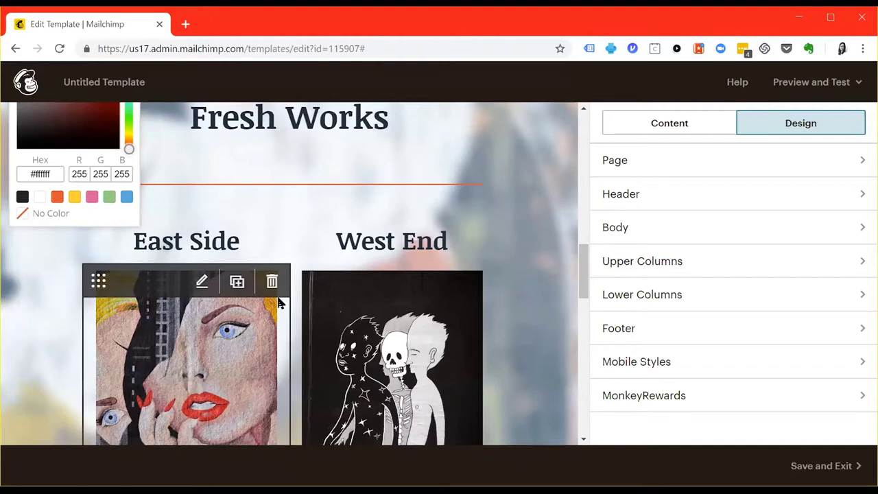
{"action": "scroll", "coordinate": [278, 302], "scroll_direction": "up", "scroll_amount": 2}
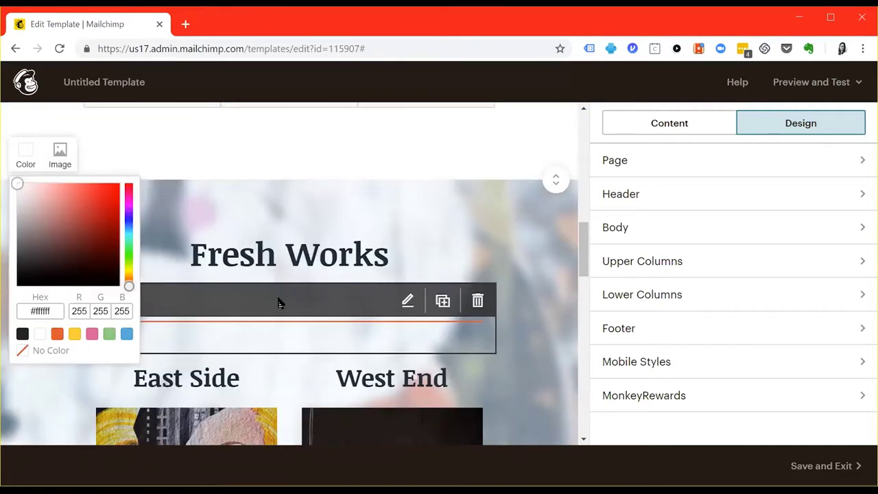
{"action": "scroll", "coordinate": [288, 292], "scroll_direction": "up", "scroll_amount": 1}
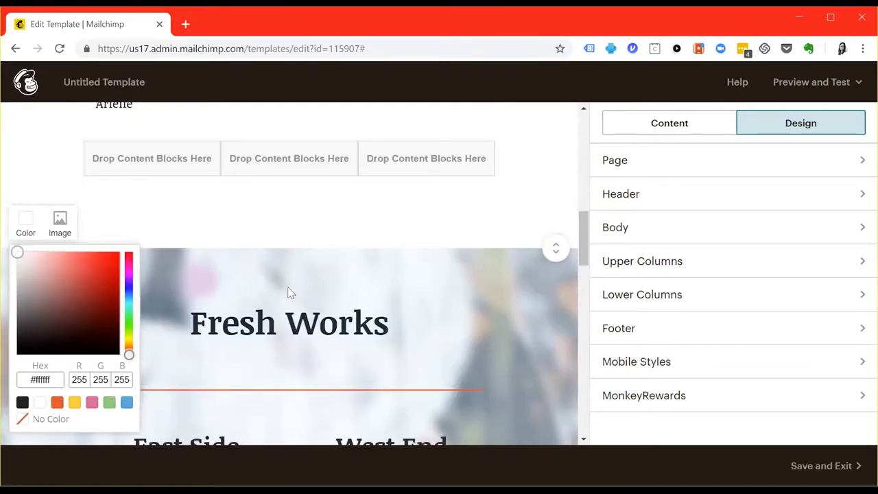
{"action": "scroll", "coordinate": [290, 294], "scroll_direction": "up", "scroll_amount": 1}
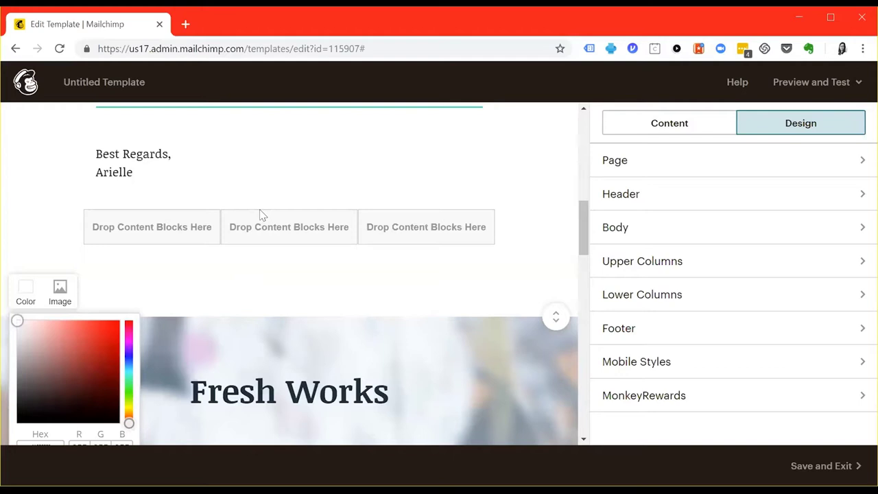
{"action": "scroll", "coordinate": [284, 237], "scroll_direction": "down", "scroll_amount": 4}
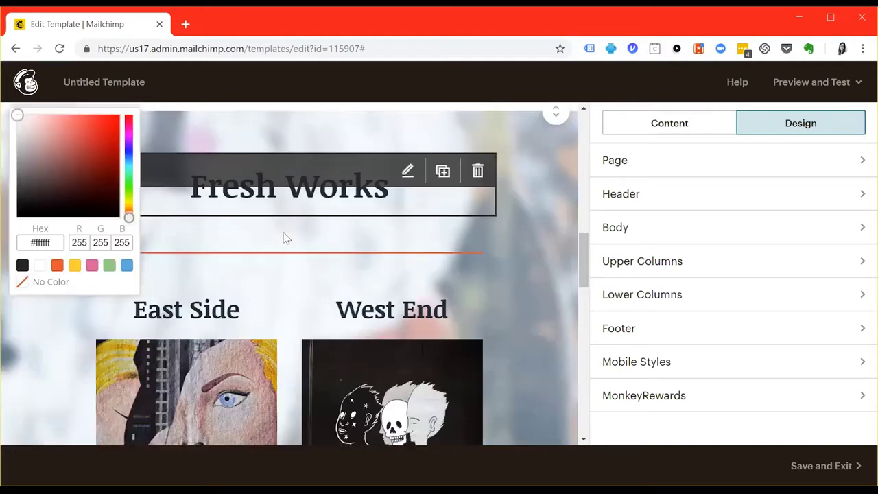
{"action": "scroll", "coordinate": [284, 239], "scroll_direction": "down", "scroll_amount": 7}
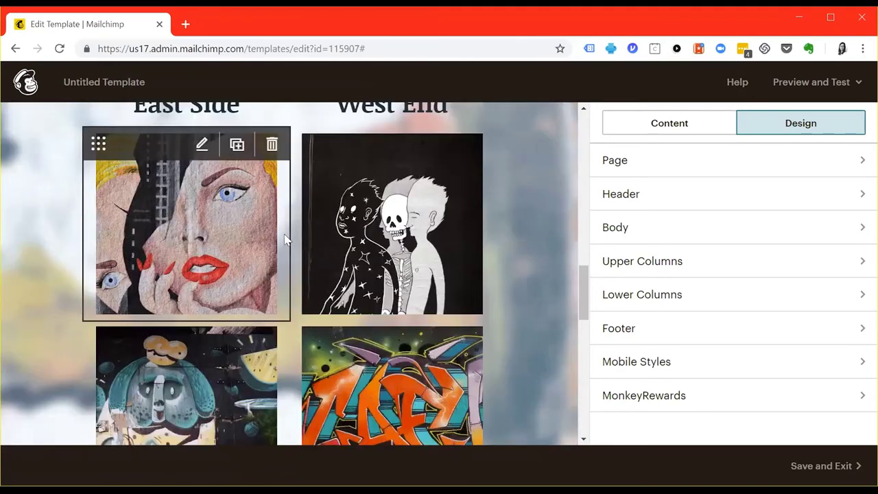
{"action": "scroll", "coordinate": [284, 238], "scroll_direction": "down", "scroll_amount": 1}
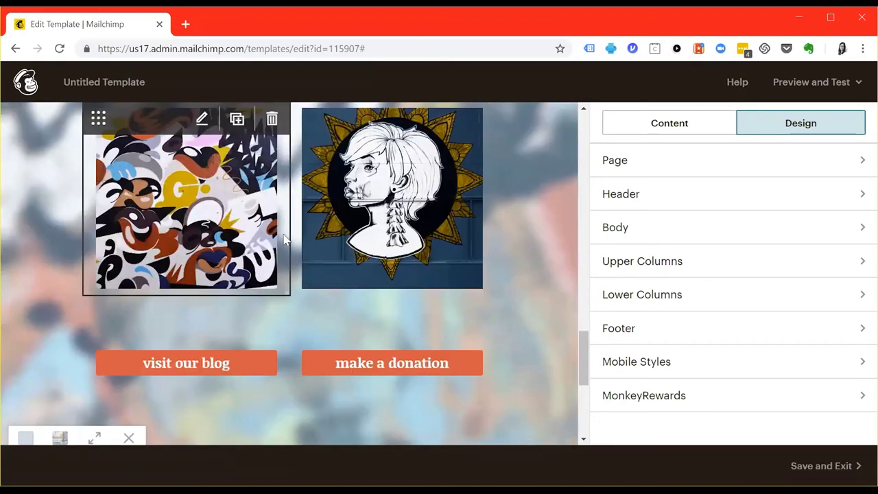
{"action": "scroll", "coordinate": [283, 238], "scroll_direction": "up", "scroll_amount": 1}
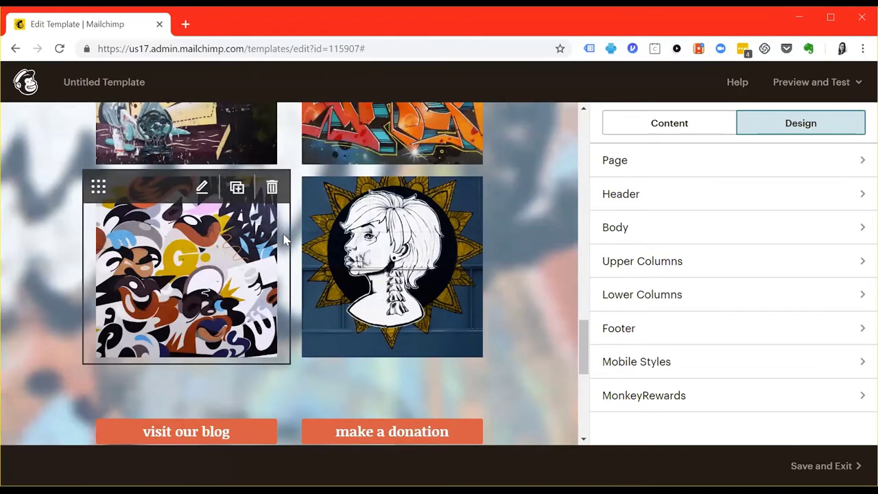
{"action": "scroll", "coordinate": [284, 239], "scroll_direction": "down", "scroll_amount": 2}
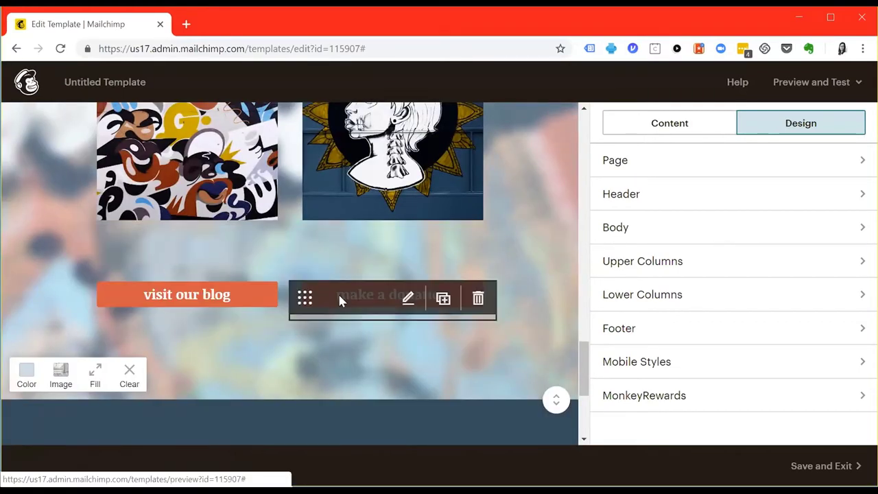
{"action": "scroll", "coordinate": [233, 337], "scroll_direction": "down", "scroll_amount": 2}
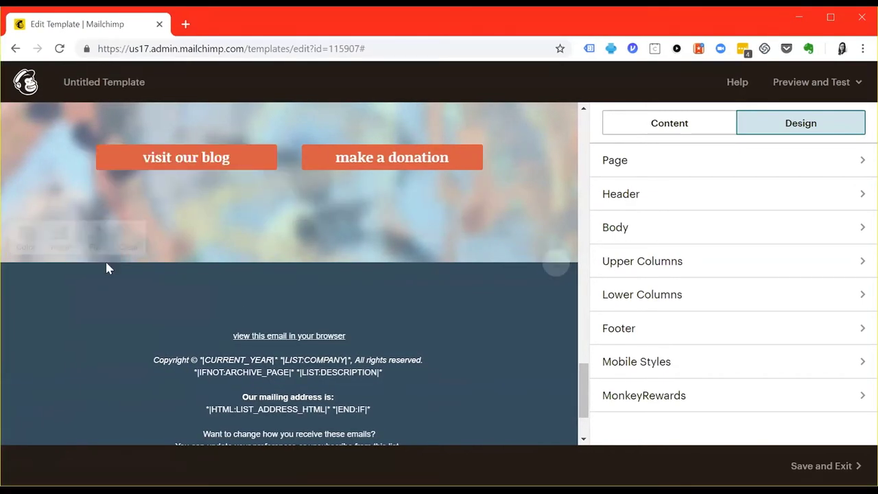
Step: Change the footer background to near-black #222222
{"action": "scroll", "coordinate": [107, 266], "scroll_direction": "down", "scroll_amount": 2}
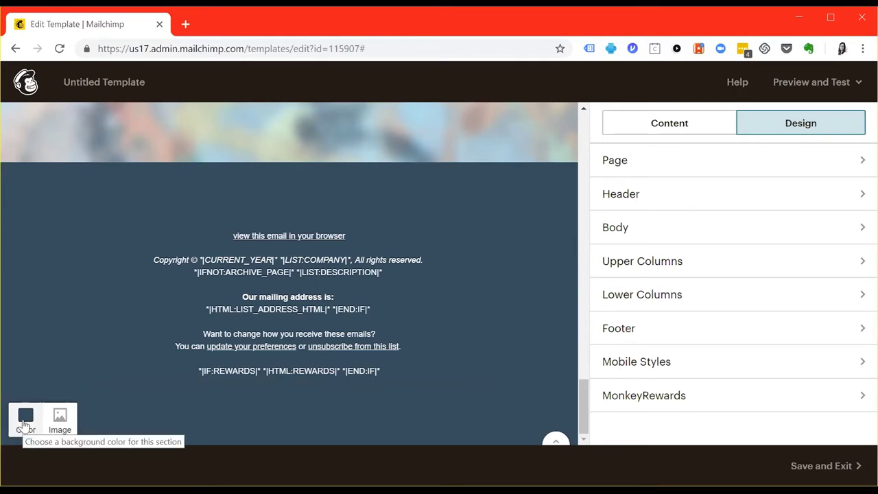
{"action": "left_click", "coordinate": [25, 422]}
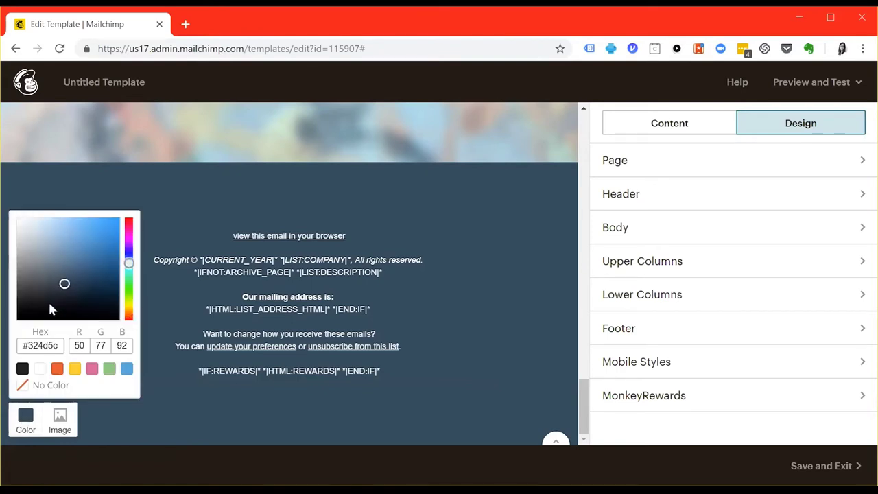
{"action": "left_click", "coordinate": [23, 369]}
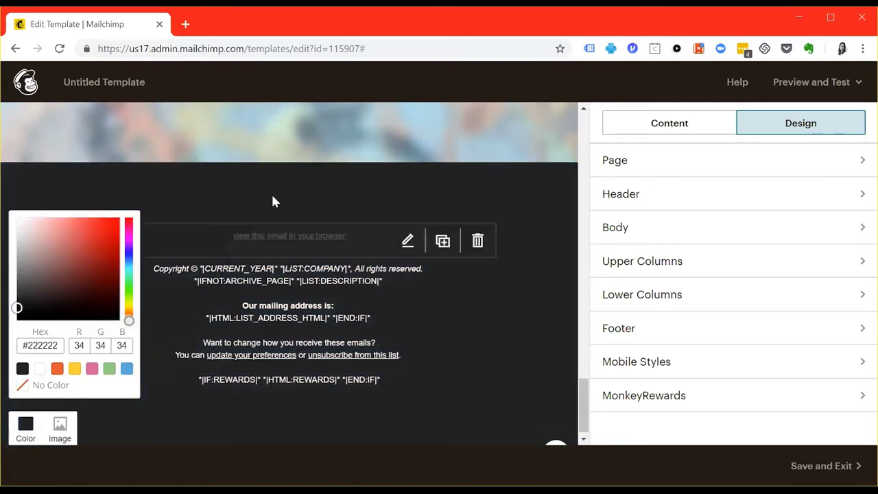
{"action": "scroll", "coordinate": [446, 357], "scroll_direction": "up", "scroll_amount": 15}
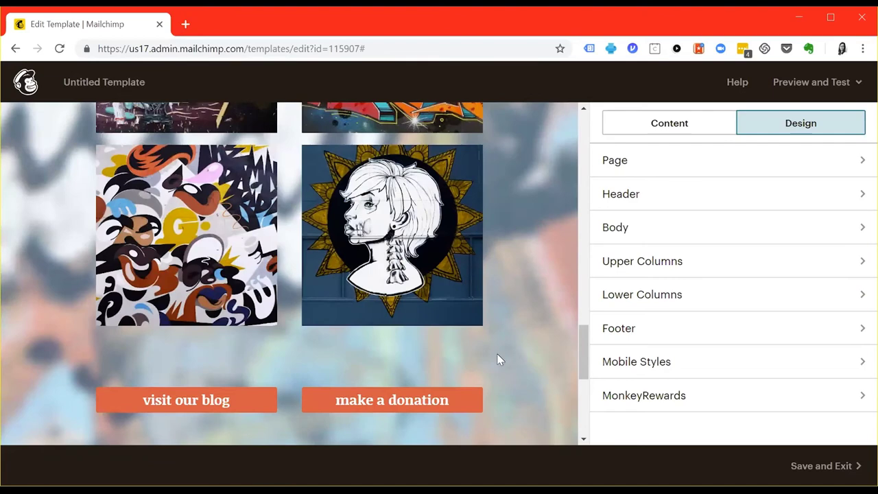
{"action": "scroll", "coordinate": [498, 359], "scroll_direction": "up", "scroll_amount": 8}
{"action": "scroll", "coordinate": [497, 358], "scroll_direction": "down", "scroll_amount": 2}
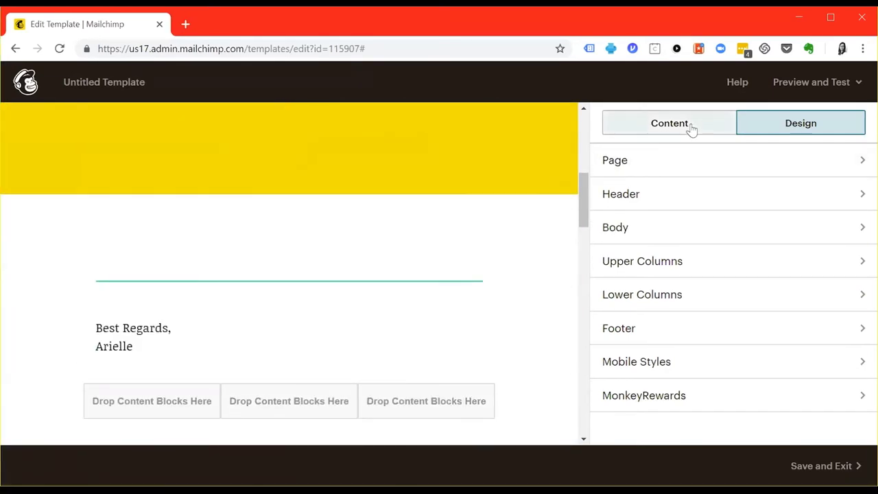
Step: Show the Content block grid and scroll through it to locate Social Share
{"action": "left_click", "coordinate": [691, 130]}
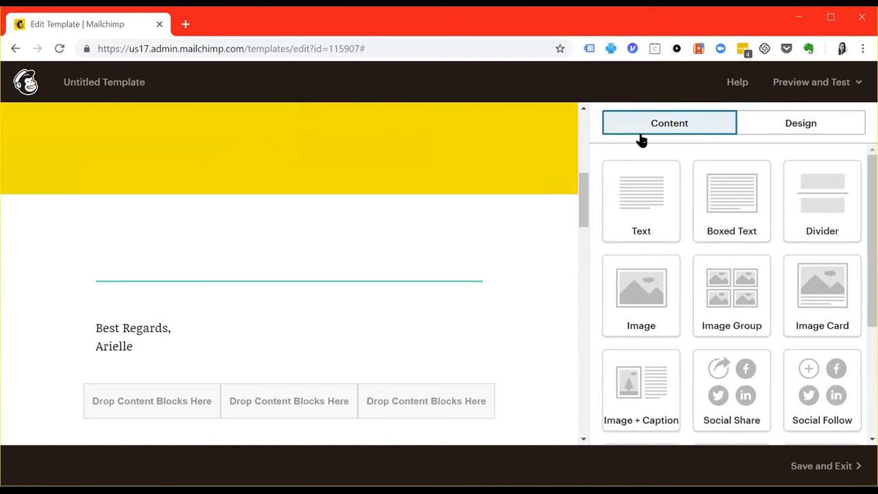
{"action": "scroll", "coordinate": [665, 214], "scroll_direction": "down", "scroll_amount": 1}
{"action": "scroll", "coordinate": [665, 214], "scroll_direction": "up", "scroll_amount": 1}
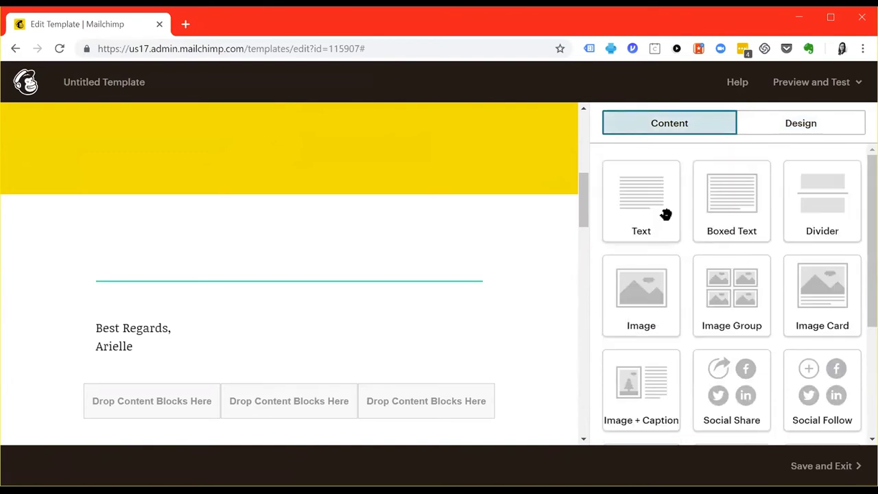
{"action": "scroll", "coordinate": [665, 215], "scroll_direction": "down", "scroll_amount": 1}
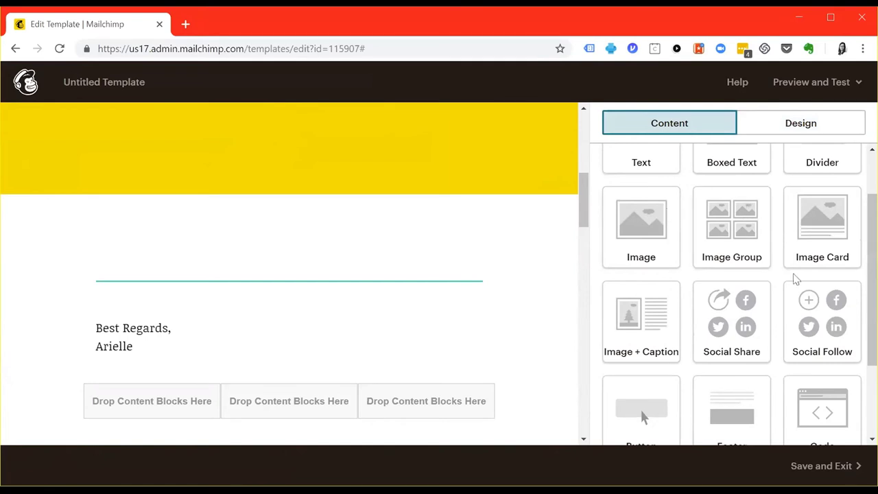
{"action": "scroll", "coordinate": [795, 255], "scroll_direction": "down", "scroll_amount": 1}
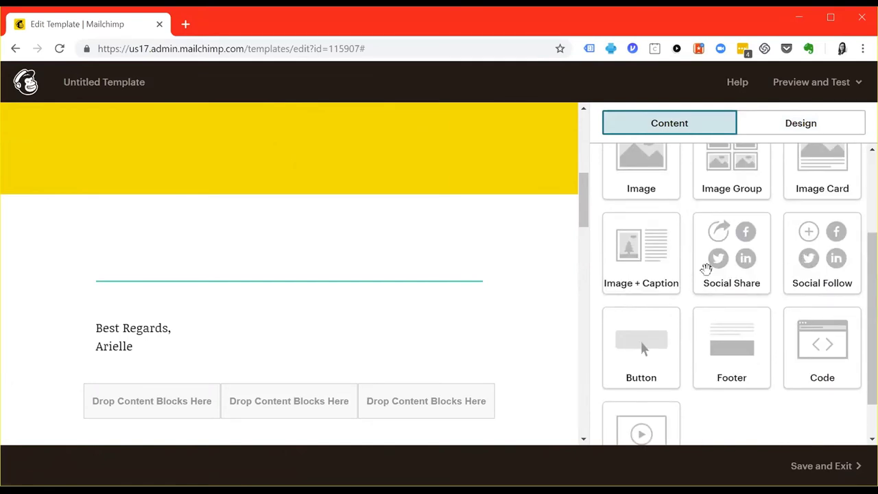
{"action": "scroll", "coordinate": [811, 282], "scroll_direction": "down", "scroll_amount": 1}
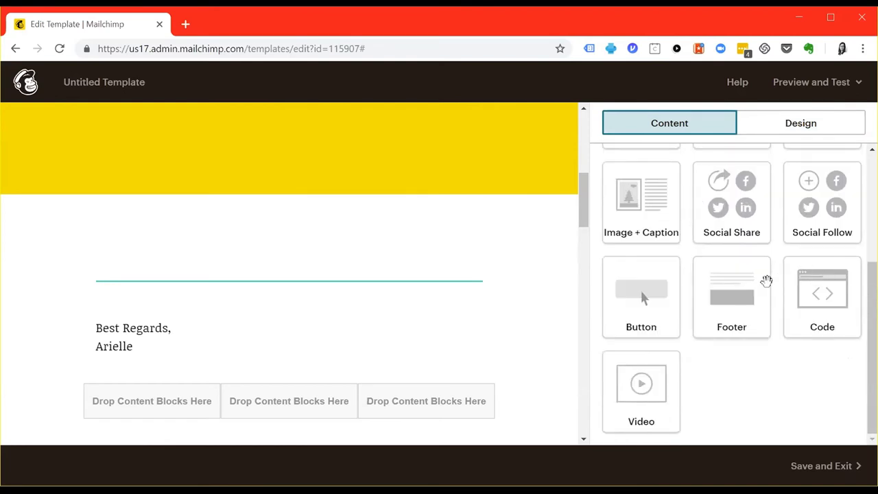
{"action": "scroll", "coordinate": [768, 278], "scroll_direction": "up", "scroll_amount": 1}
{"action": "scroll", "coordinate": [484, 284], "scroll_direction": "down", "scroll_amount": 1}
{"action": "scroll", "coordinate": [484, 284], "scroll_direction": "down", "scroll_amount": 1}
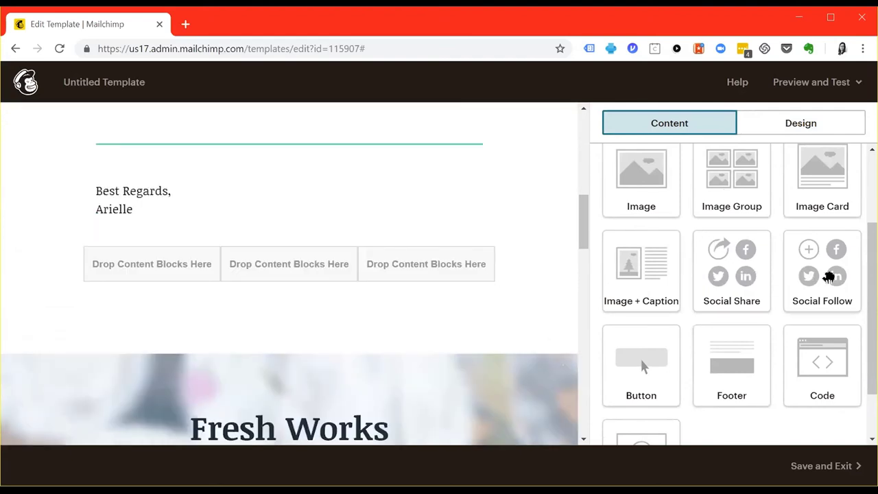
{"action": "left_click_drag", "start_coordinate": [731, 271], "coordinate": [193, 233]}
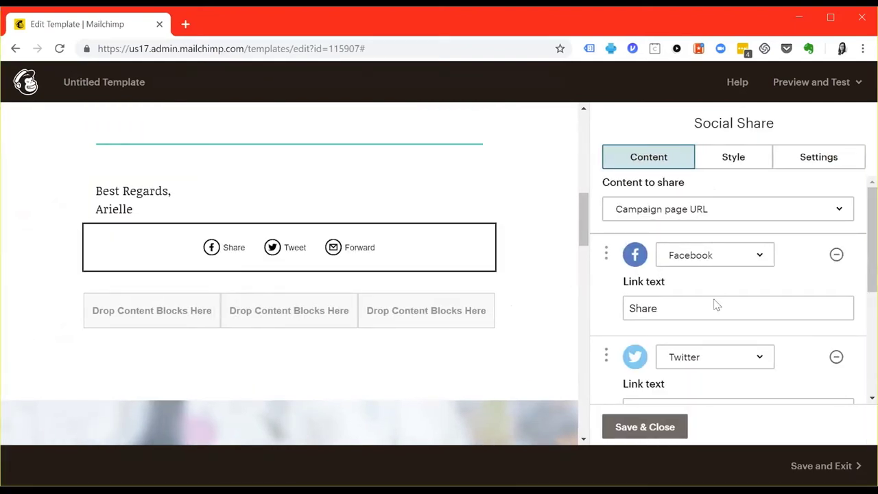
{"action": "left_click", "coordinate": [676, 308]}
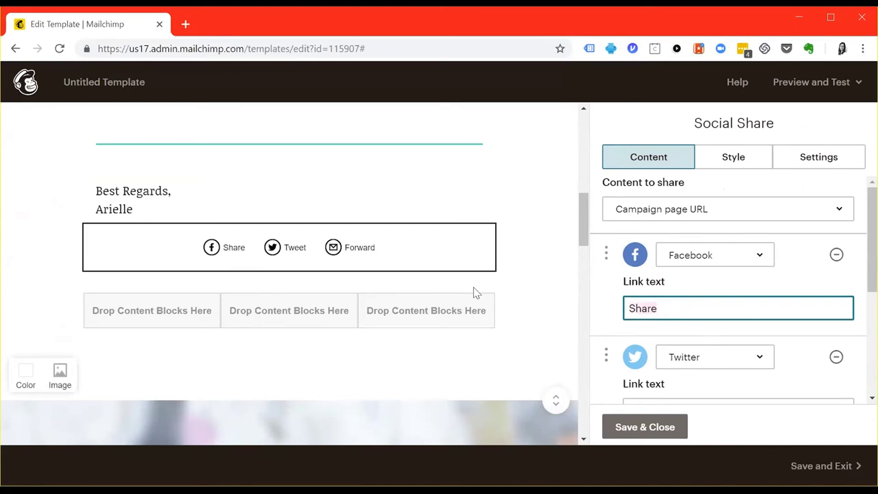
{"action": "type", "text": "www.fa"}
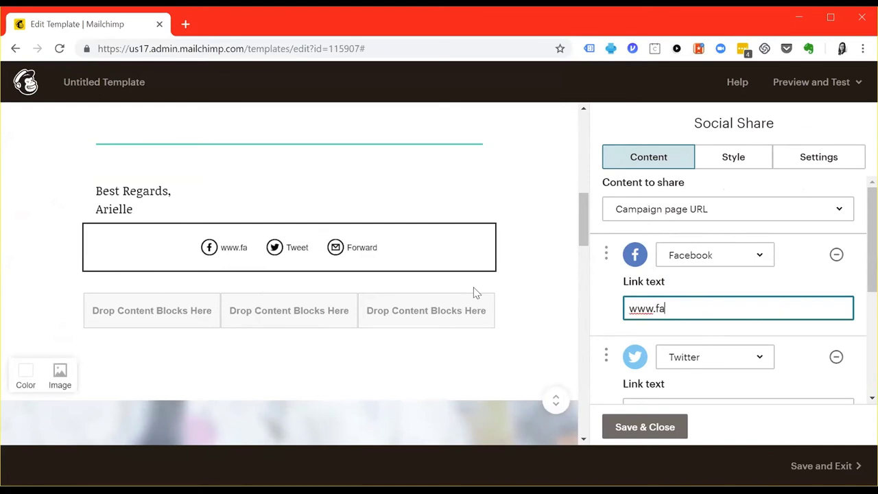
{"action": "type", "text": "cebook.com/"}
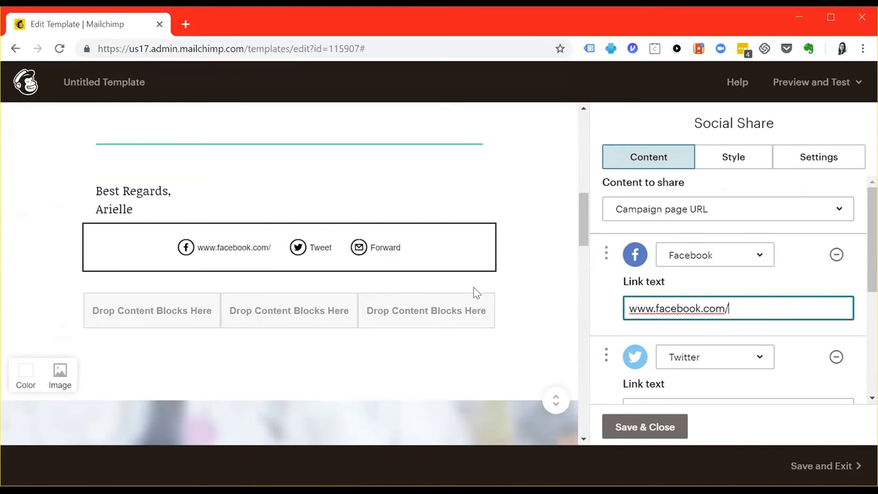
{"action": "type", "text": "sphyn"}
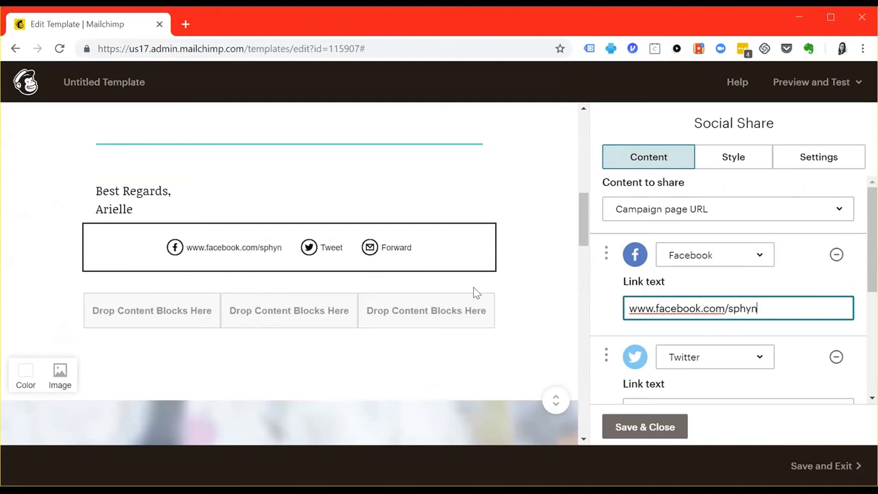
{"action": "type", "text": "xfinancail"}
{"action": "key", "text": "BackSpace"}
{"action": "key", "text": "BackSpace"}
{"action": "key", "text": "BackSpace"}
{"action": "type", "text": "ai"}
{"action": "key", "text": "BackSpace"}
{"action": "key", "text": "BackSpace"}
{"action": "type", "text": "ial"}
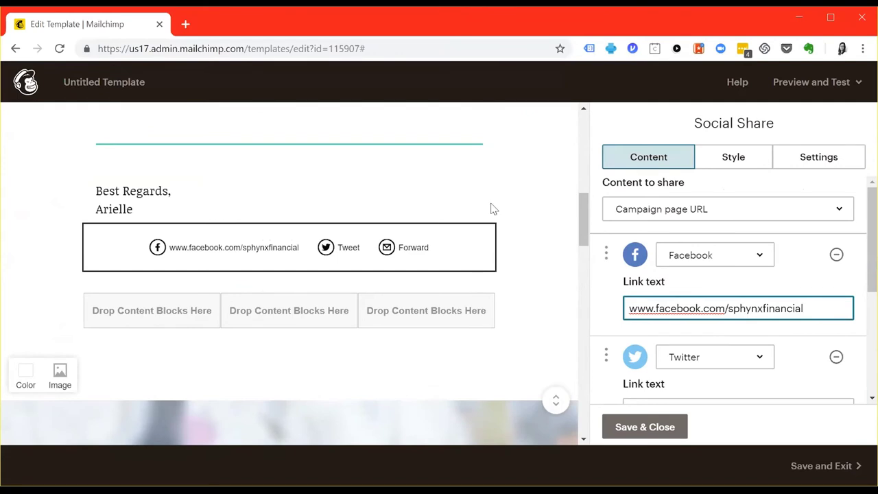
{"action": "left_click", "coordinate": [809, 268]}
{"action": "scroll", "coordinate": [794, 268], "scroll_direction": "down", "scroll_amount": 2}
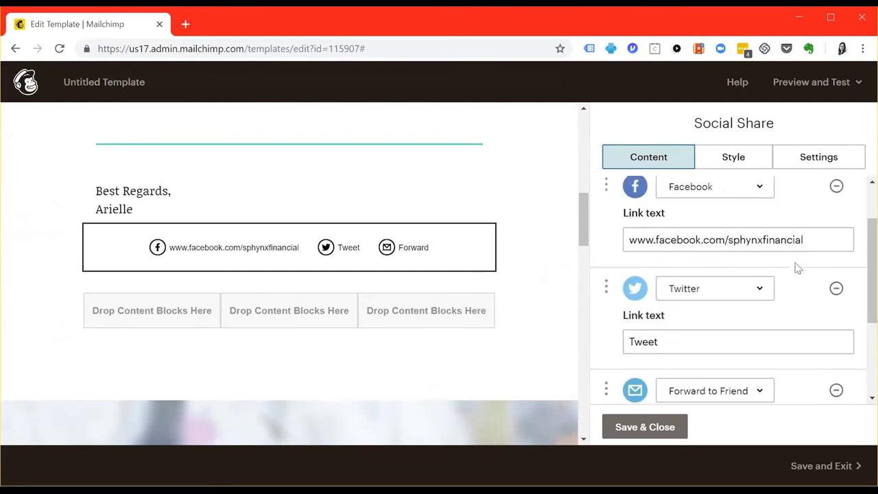
{"action": "scroll", "coordinate": [772, 286], "scroll_direction": "down", "scroll_amount": 1}
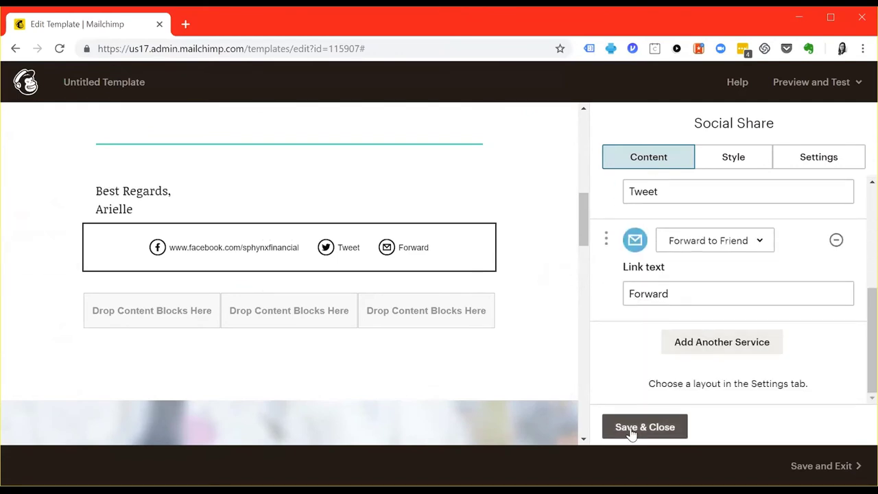
Step: Give the Social Share icons the light grey Outlined style and save the block
{"action": "left_click", "coordinate": [735, 159]}
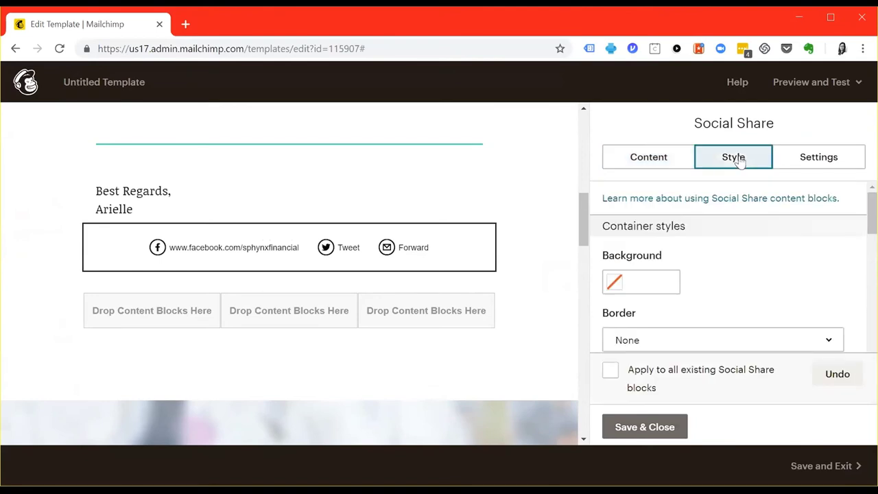
{"action": "left_click", "coordinate": [821, 163]}
{"action": "scroll", "coordinate": [739, 270], "scroll_direction": "down", "scroll_amount": 2}
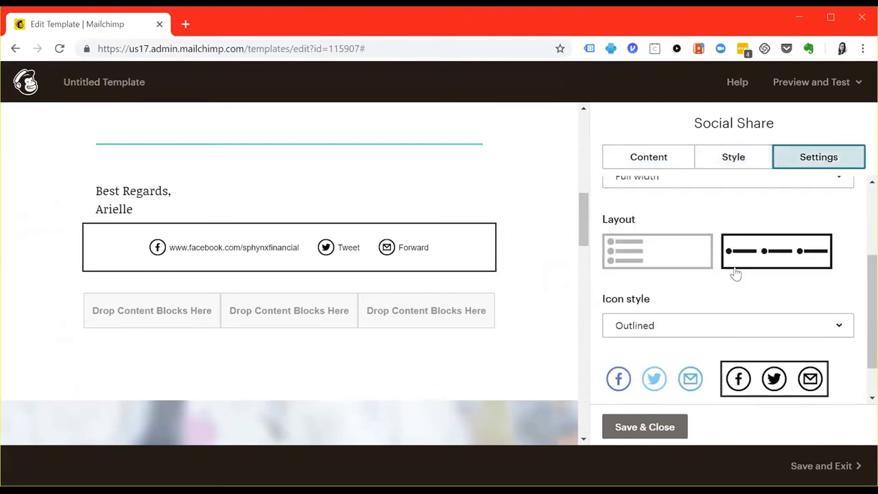
{"action": "left_click", "coordinate": [680, 335]}
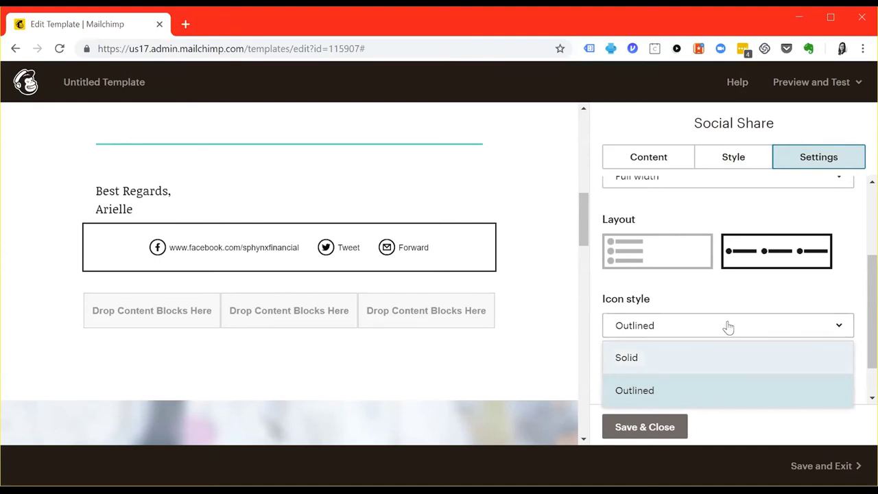
{"action": "scroll", "coordinate": [727, 329], "scroll_direction": "down", "scroll_amount": 1}
{"action": "left_click", "coordinate": [703, 319]}
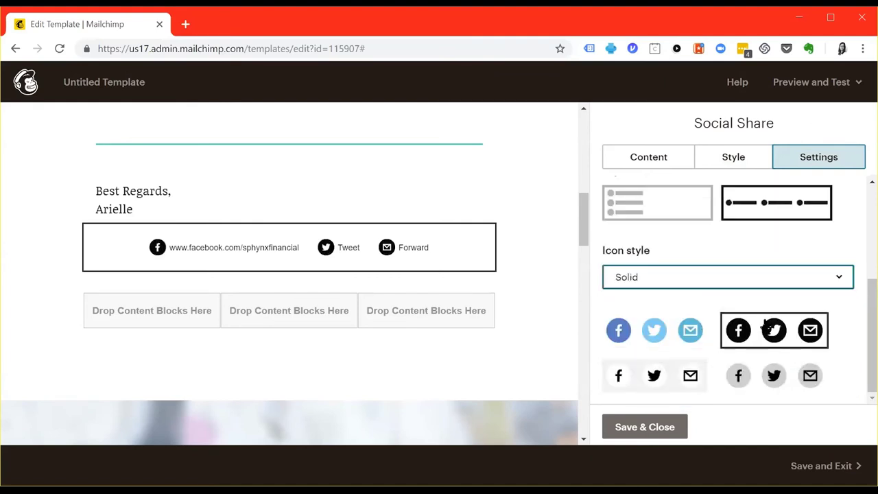
{"action": "left_click", "coordinate": [768, 281]}
{"action": "left_click", "coordinate": [741, 341]}
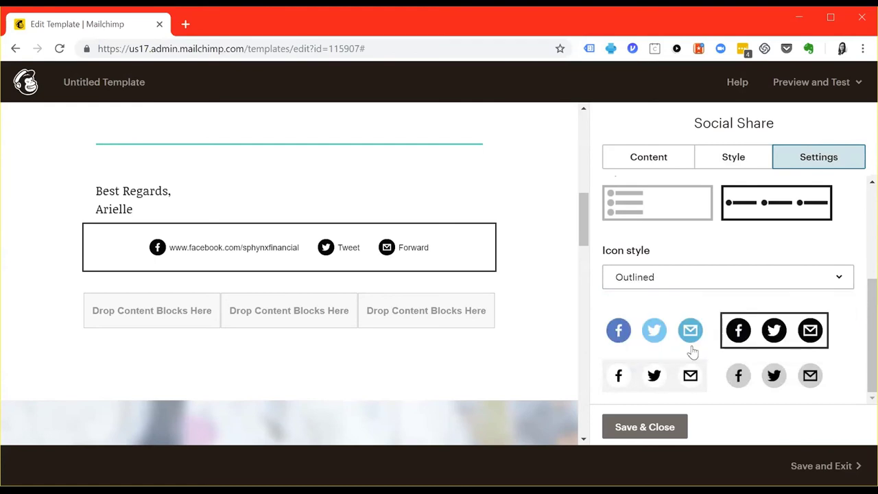
{"action": "left_click", "coordinate": [754, 377]}
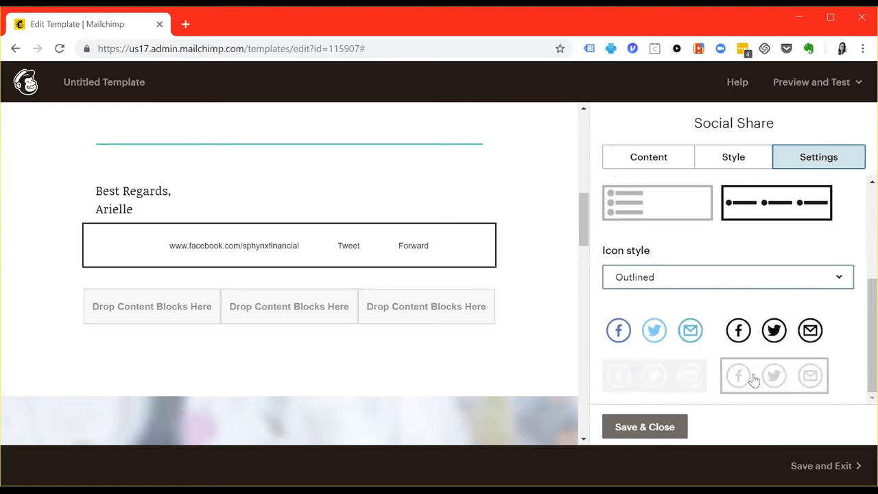
{"action": "left_click", "coordinate": [638, 426]}
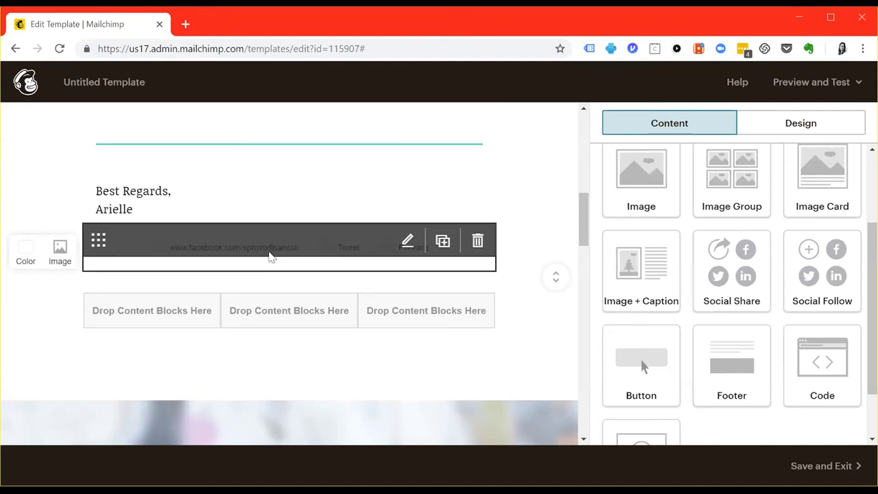
{"action": "scroll", "coordinate": [388, 304], "scroll_direction": "down", "scroll_amount": 3}
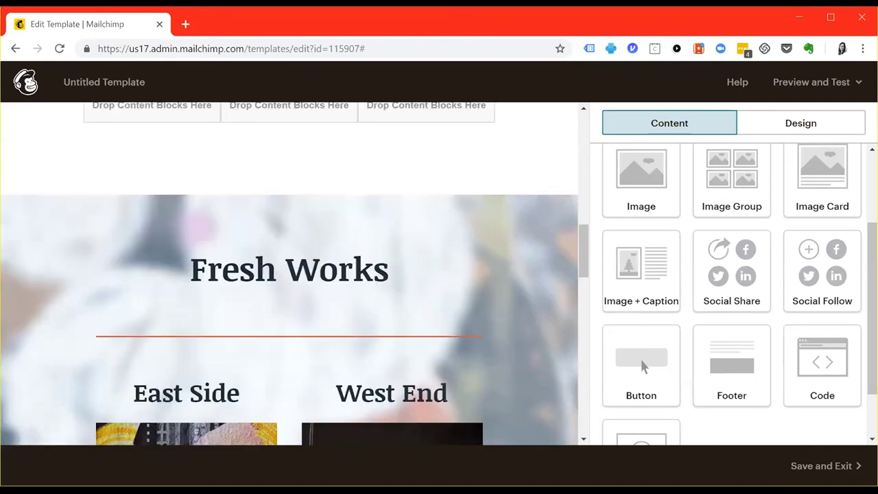